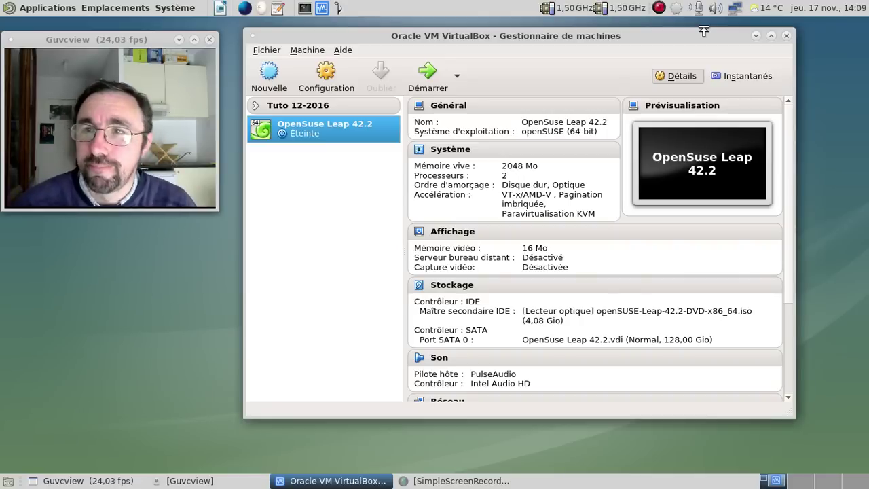
- Boot the OpenSuse Leap 42.2 virtual machine with the default boot entry and log in with the account password
click(436, 76)
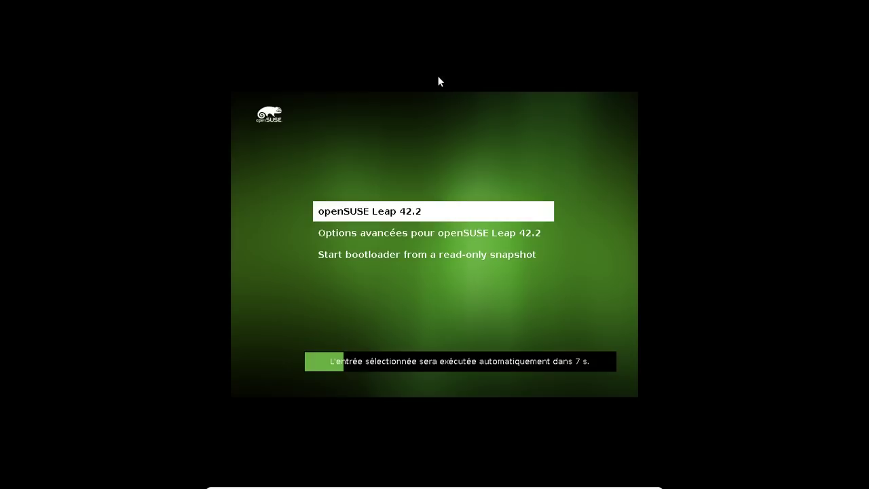
key(Return)
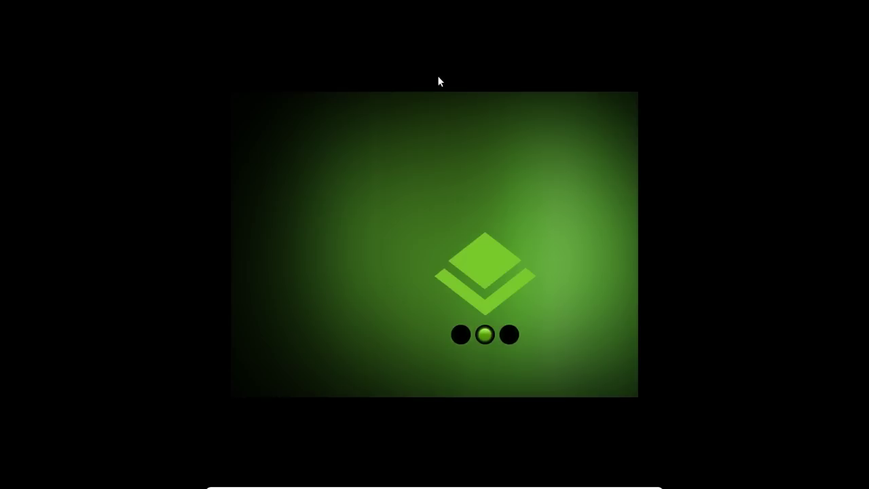
key(Escape)
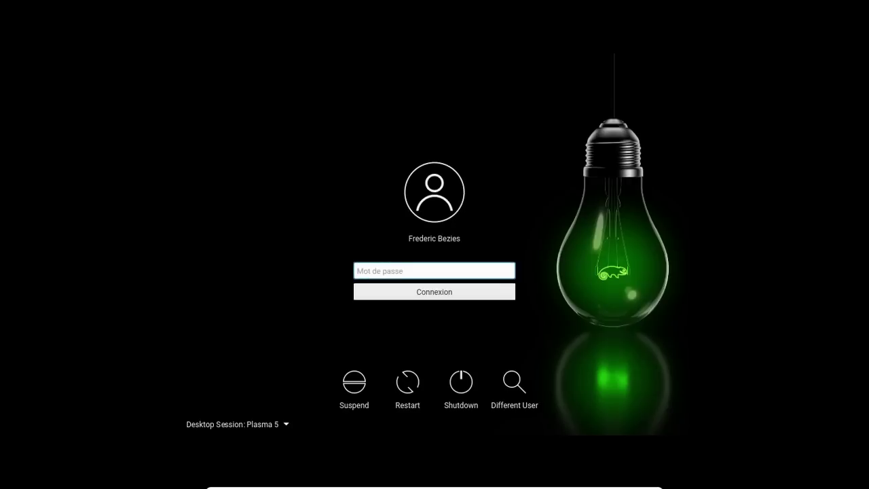
text(••••••••)
key(Return)
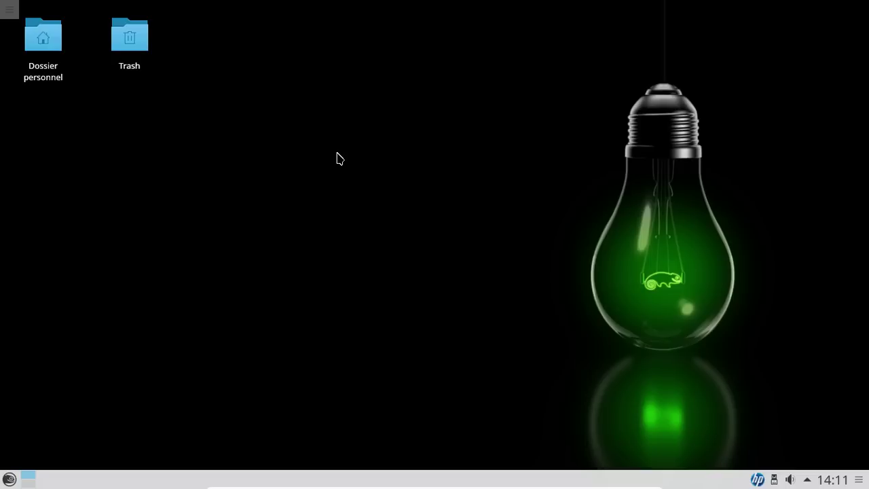
- Search the application launcher for "info" and open Info Center
click(13, 479)
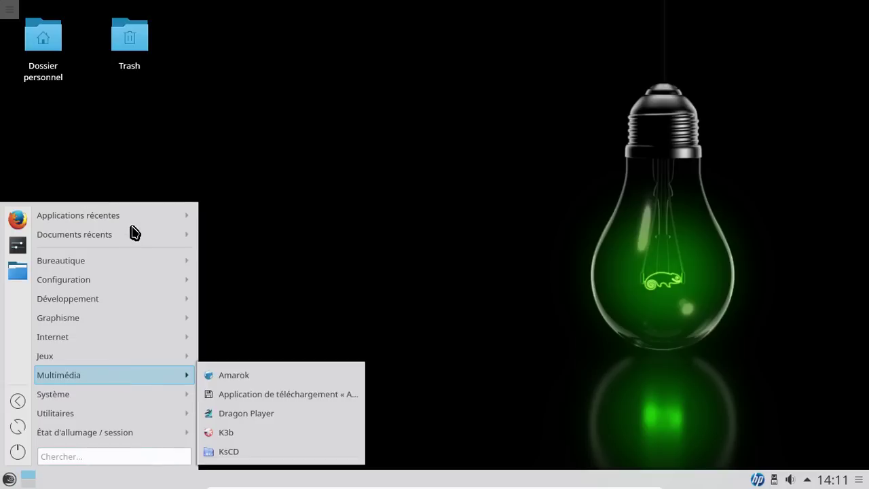
click(87, 456)
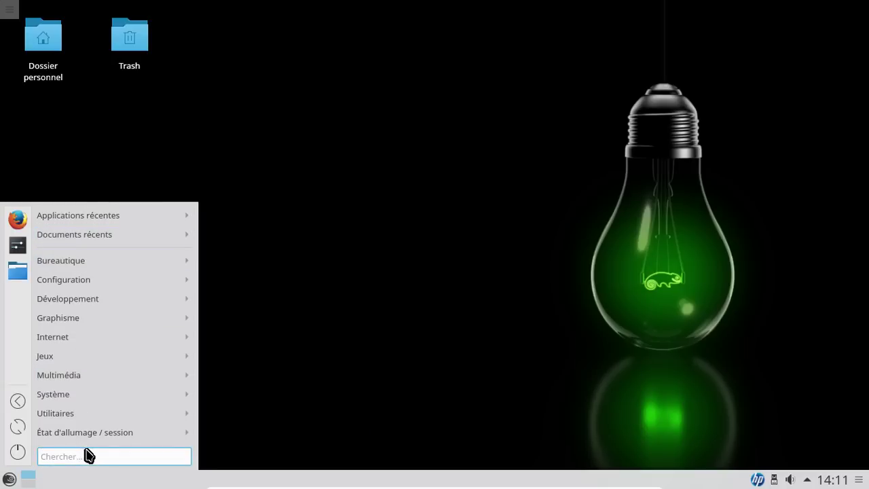
text(infgo)
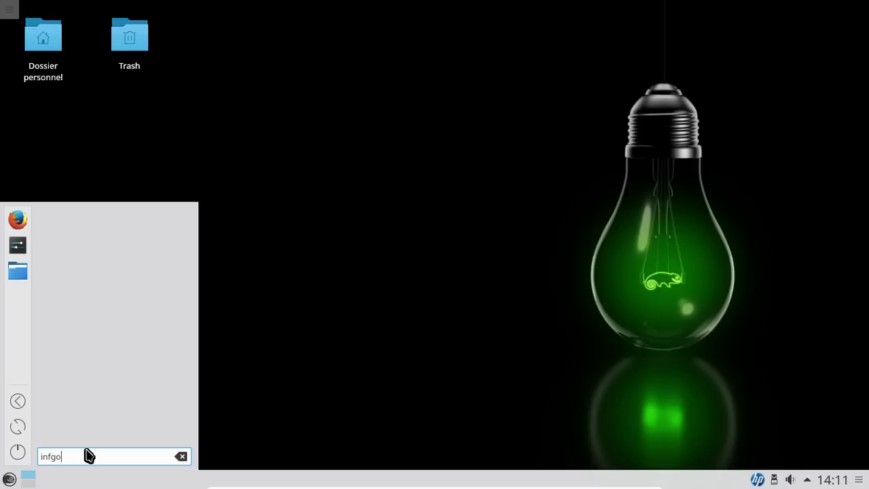
key(BackSpace)
text(o)
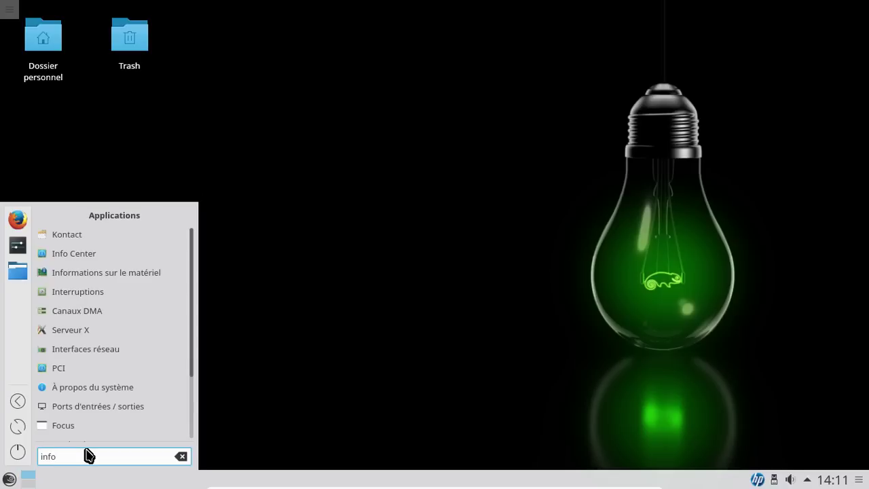
click(102, 254)
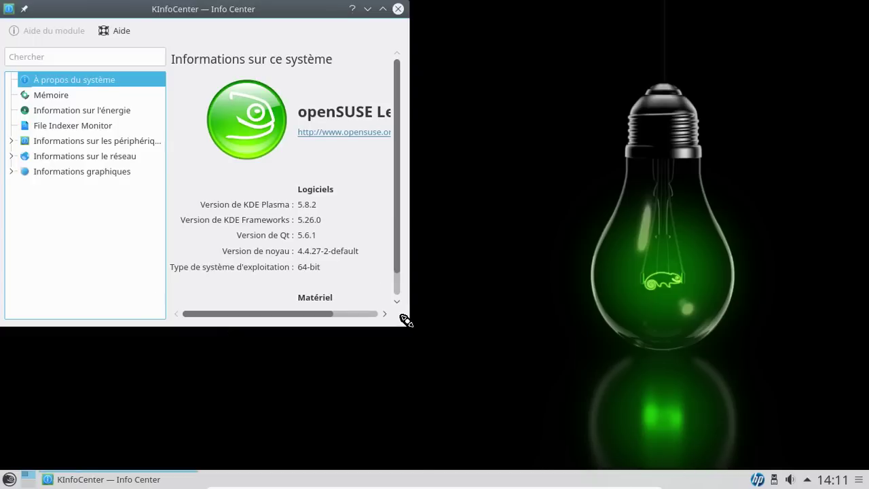
- Enlarge the Info Center window to review the system's software and hardware information, and close it
drag(405, 320, 657, 417)
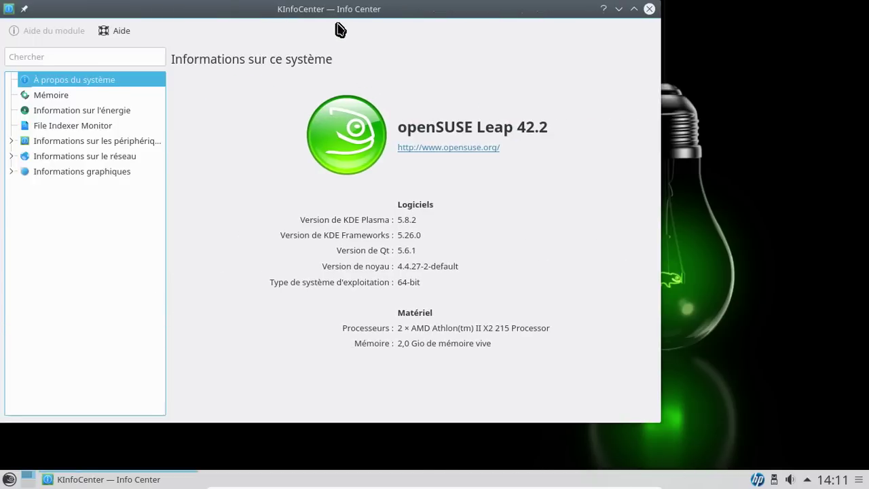
drag(338, 9, 423, 26)
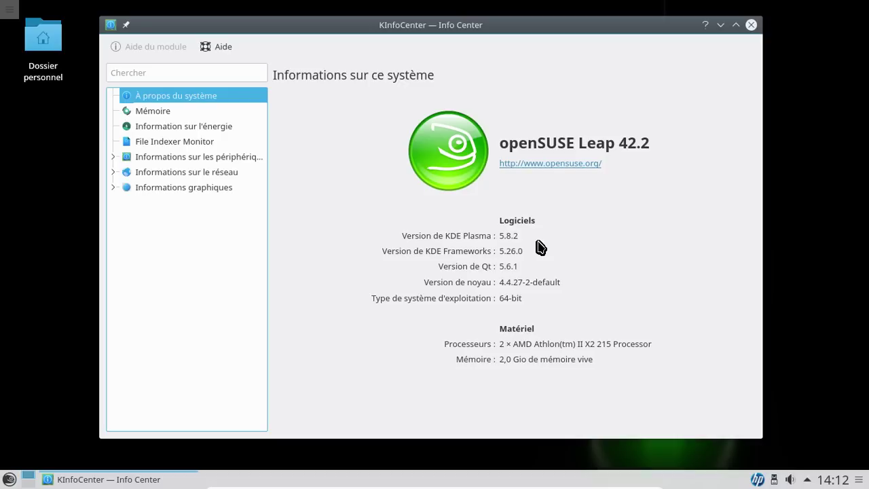
click(751, 24)
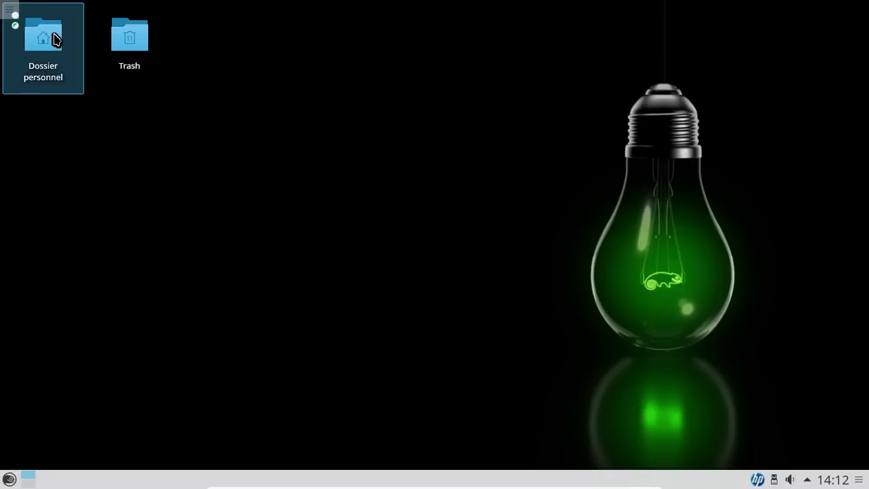
- View the contents of the personal folder from the desktop in the file manager and close its window
click(56, 38)
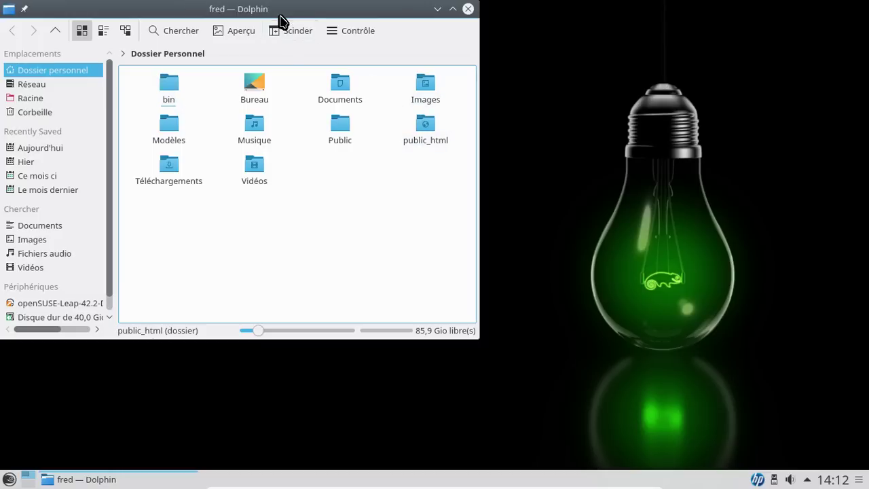
drag(377, 28, 442, 38)
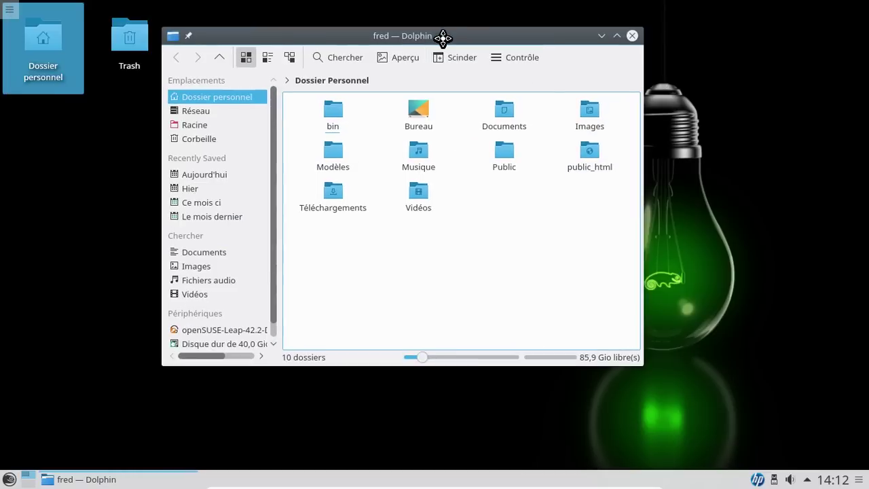
click(631, 37)
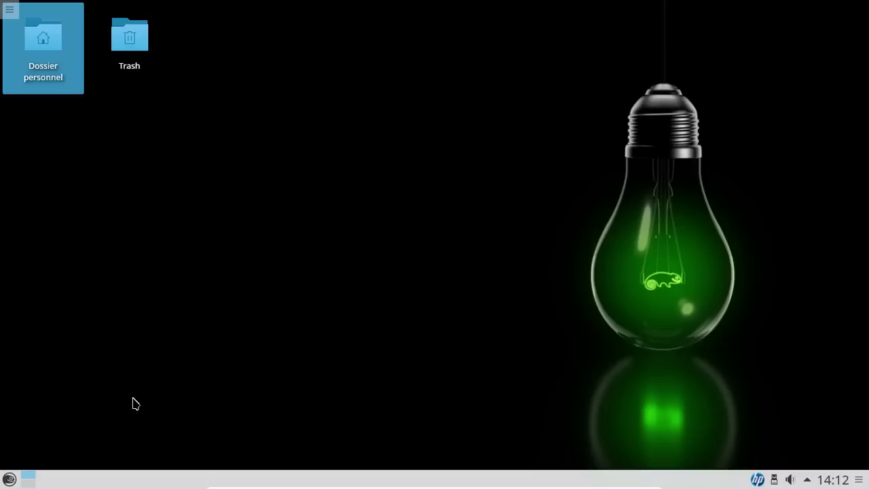
- Launch LibreOffice Writer from the office applications
click(13, 478)
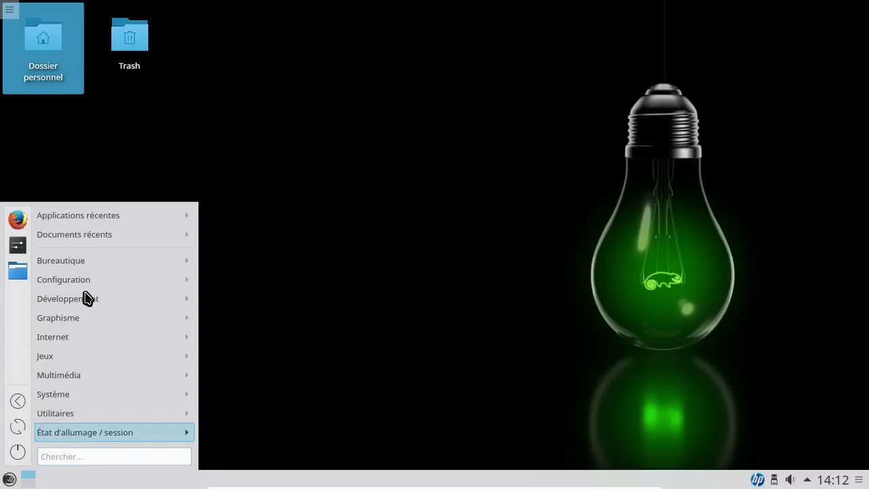
mouse_move(74, 266)
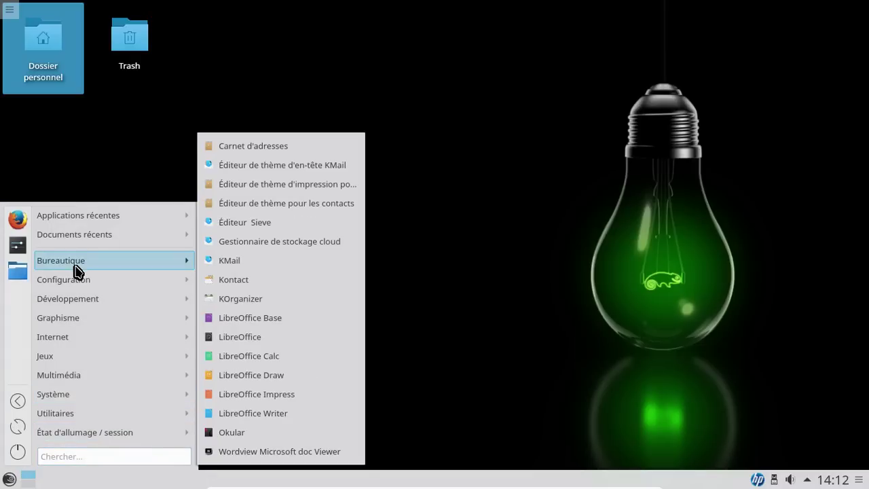
click(256, 413)
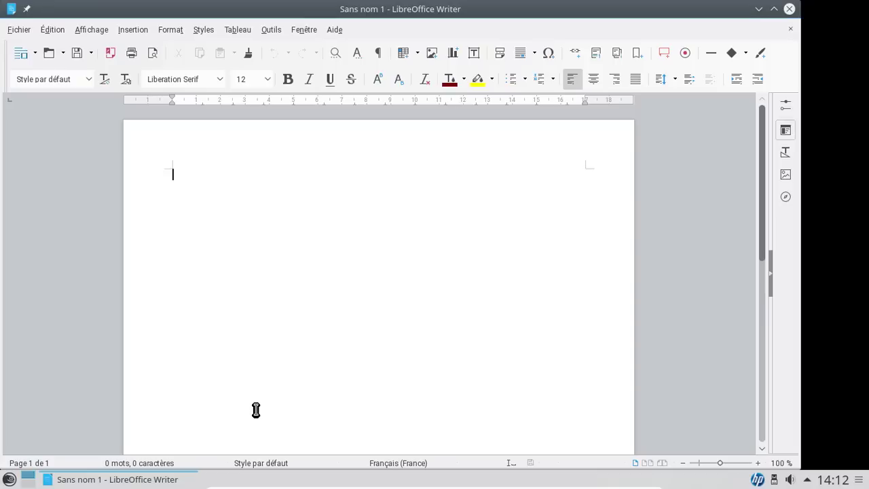
- Check the LibreOffice version information and close Writer
click(338, 31)
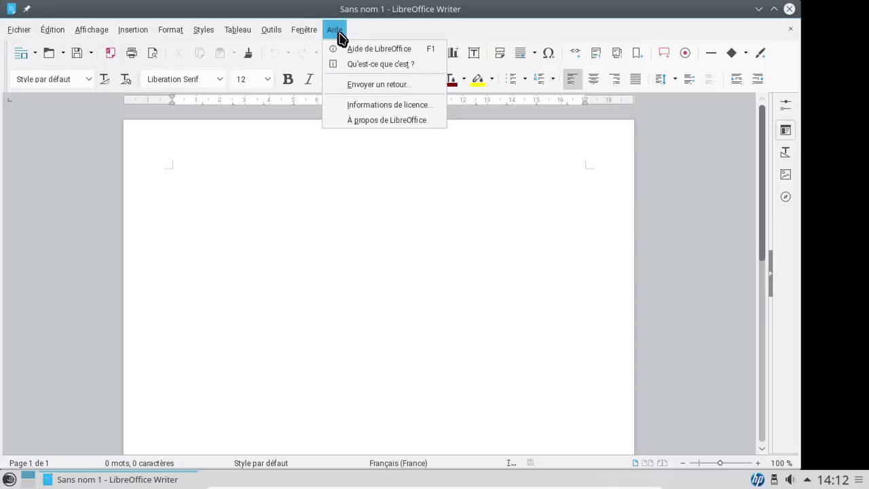
click(363, 121)
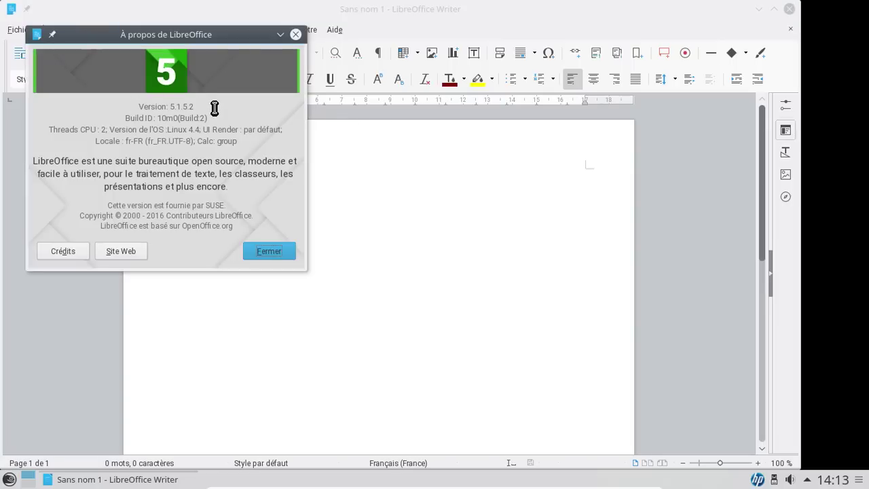
click(296, 35)
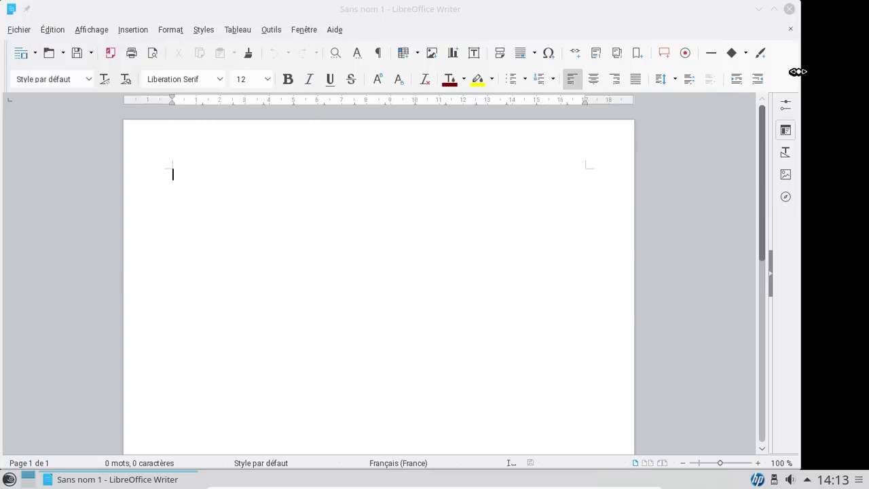
click(790, 9)
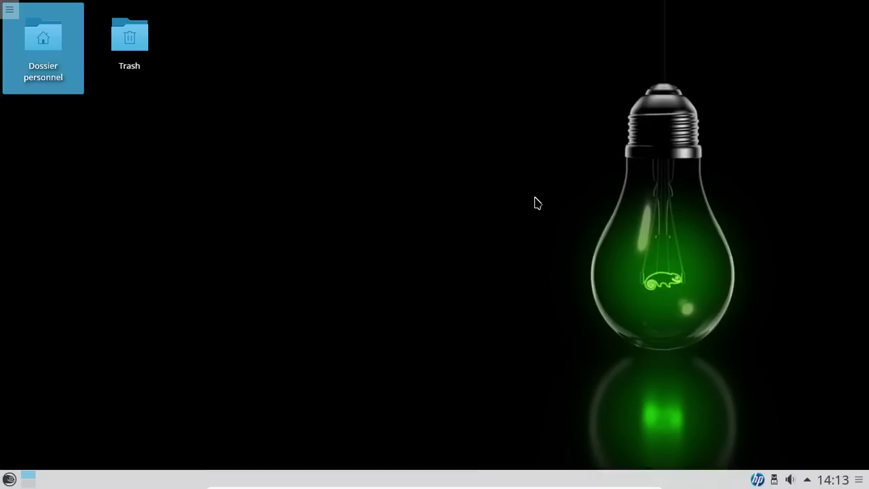
- Examine the installed applications by category, covering multimedia, internet, graphics, configuration and office software
click(12, 480)
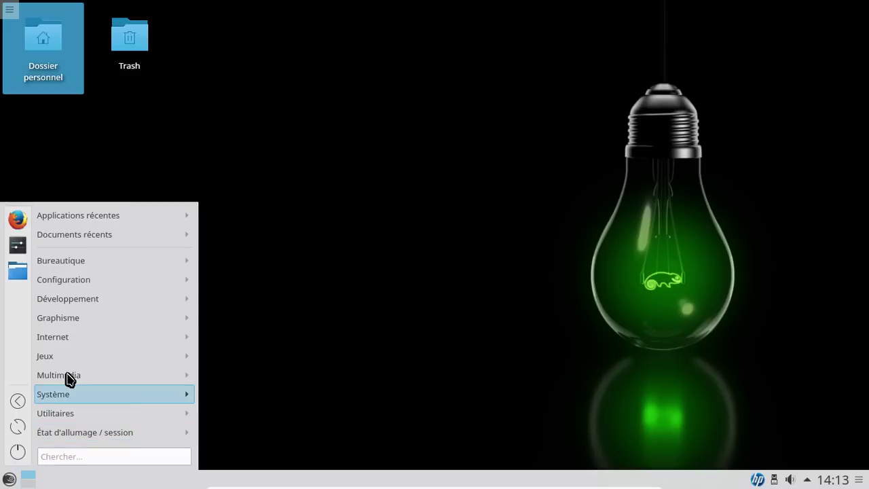
mouse_move(68, 379)
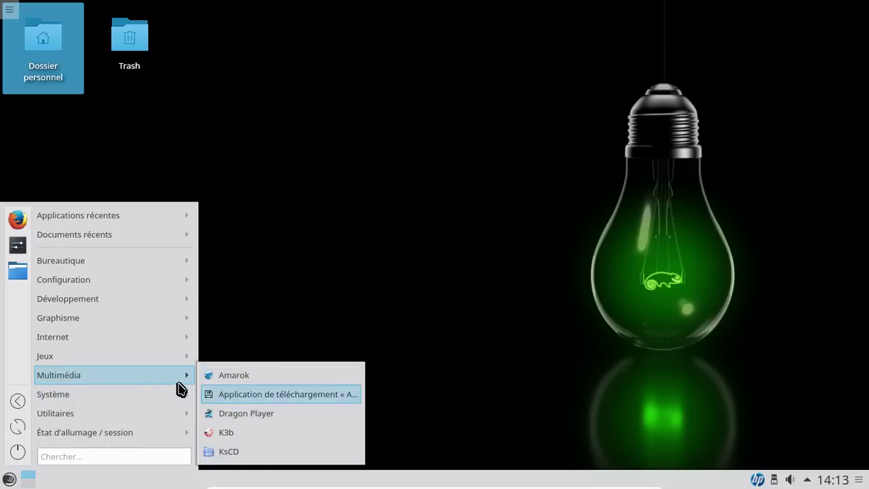
mouse_move(132, 363)
mouse_move(129, 345)
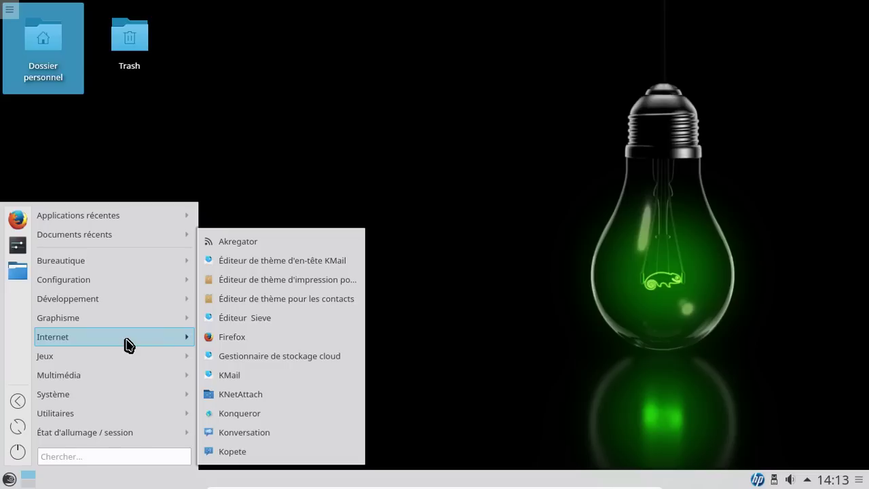
mouse_move(117, 319)
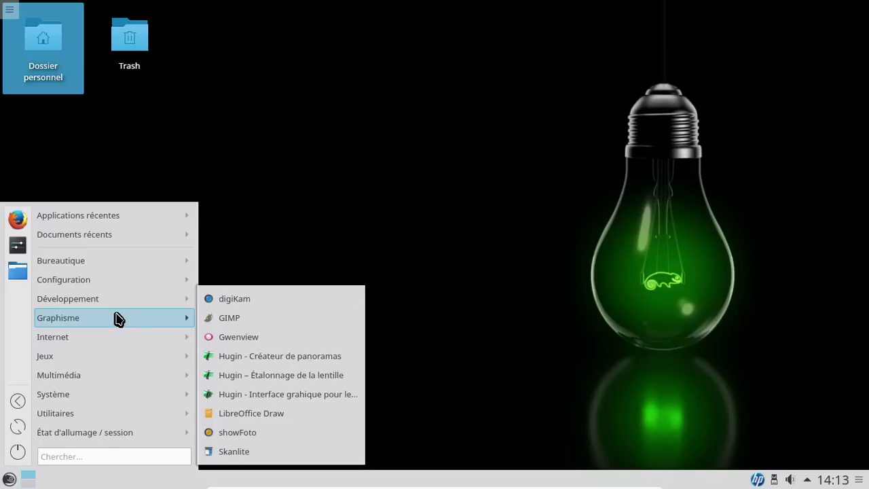
mouse_move(118, 304)
mouse_move(107, 290)
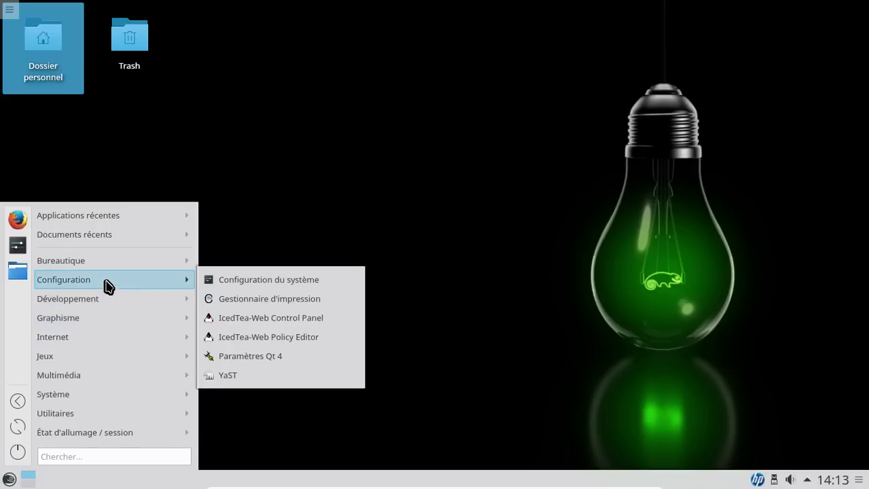
mouse_move(102, 270)
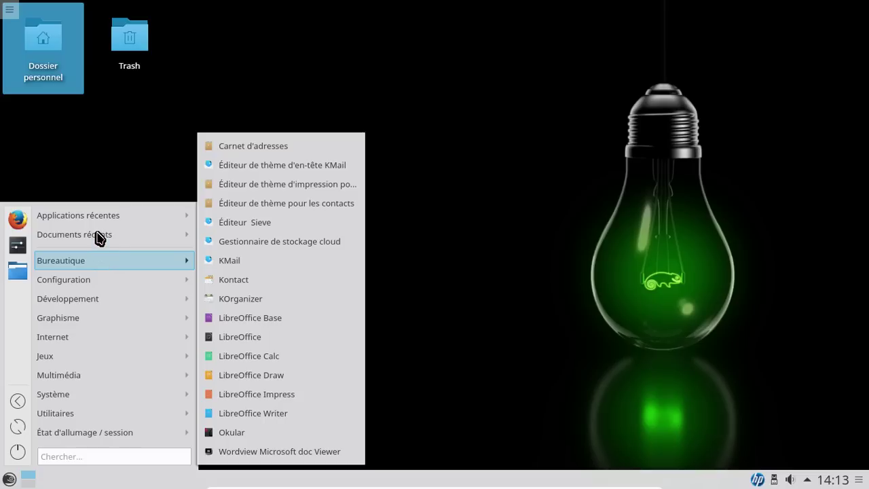
- Launch YaST from the recent applications and authorize it with the superuser password
mouse_move(83, 219)
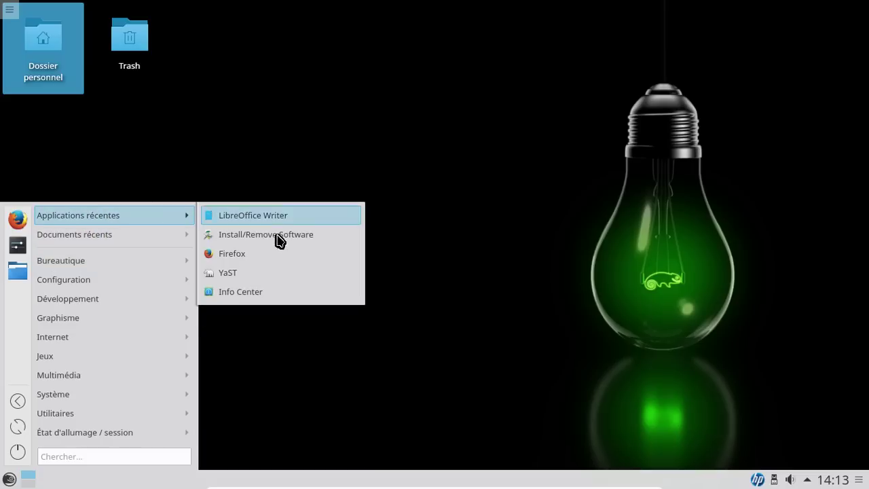
click(253, 272)
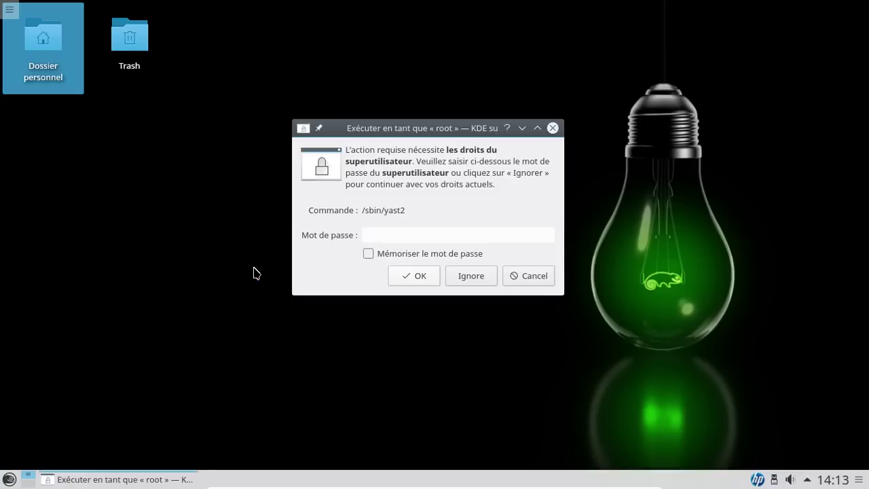
text(•••••••)
key(Return)
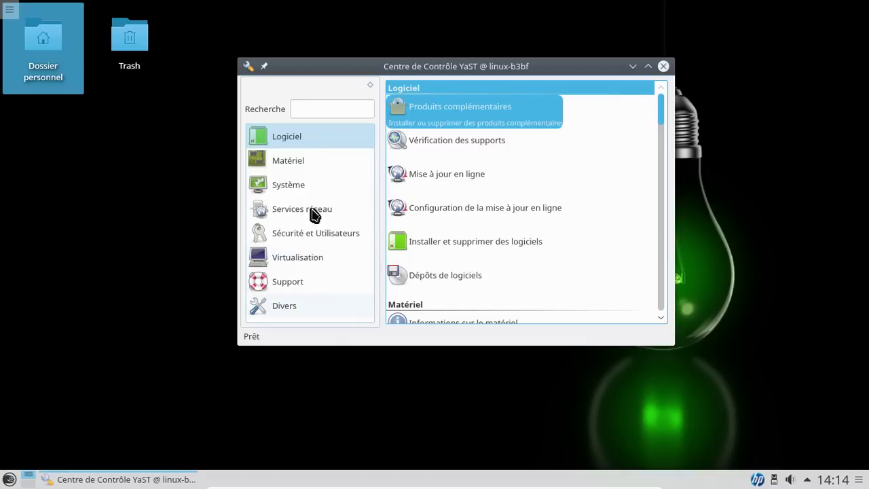
- Look through the Matériel and Système modules in YaST and move its window aside over the desktop
click(304, 164)
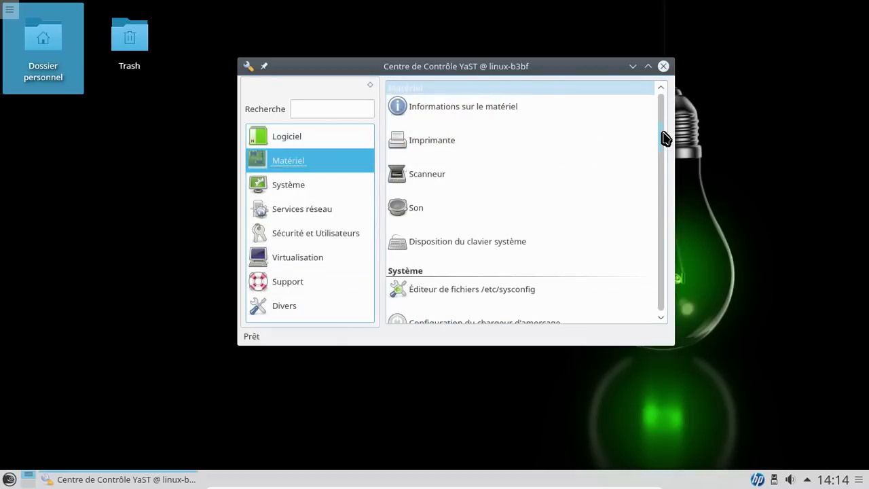
drag(663, 145, 662, 161)
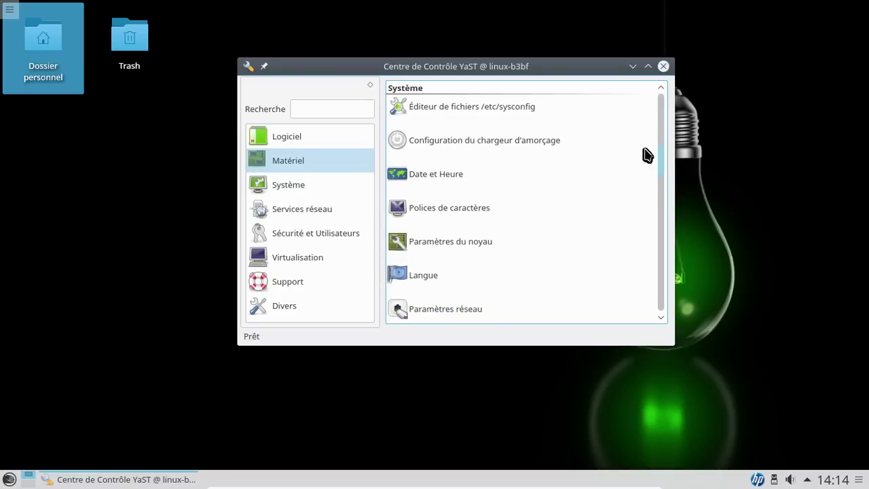
drag(528, 68, 696, 60)
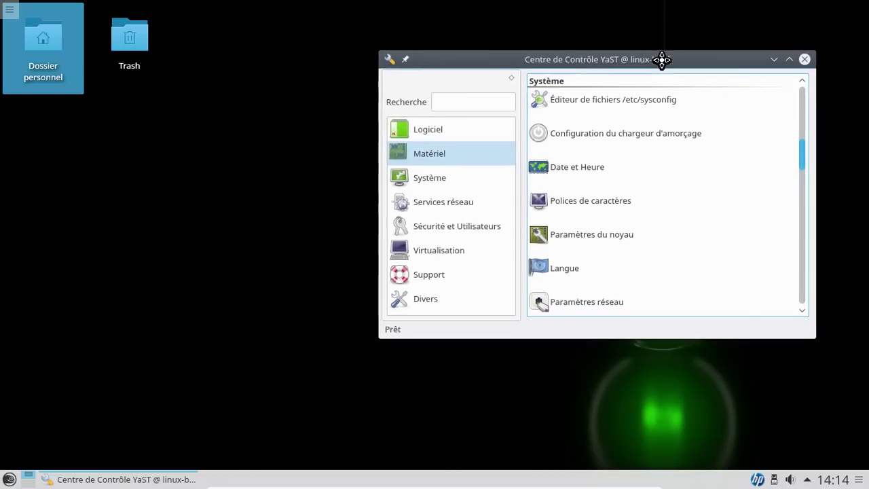
- Search the installed applications for "confi", open Configuration du système, and place the YaST window beside it
click(9, 479)
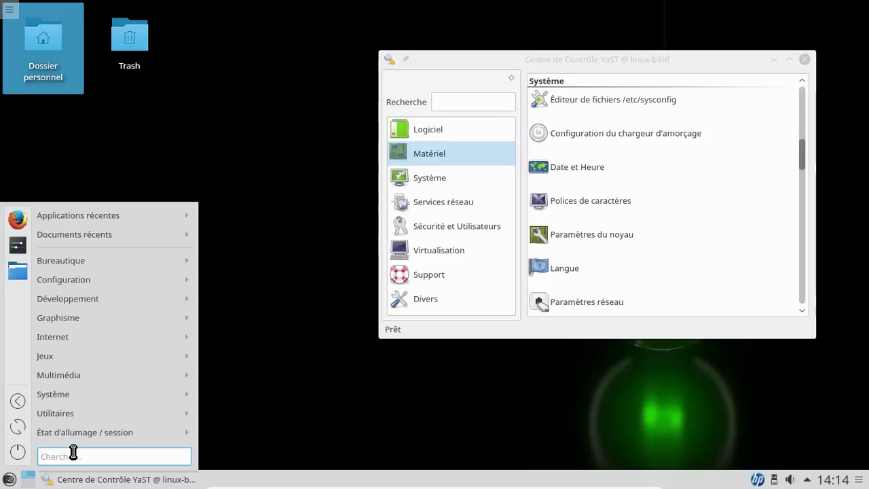
text(confi)
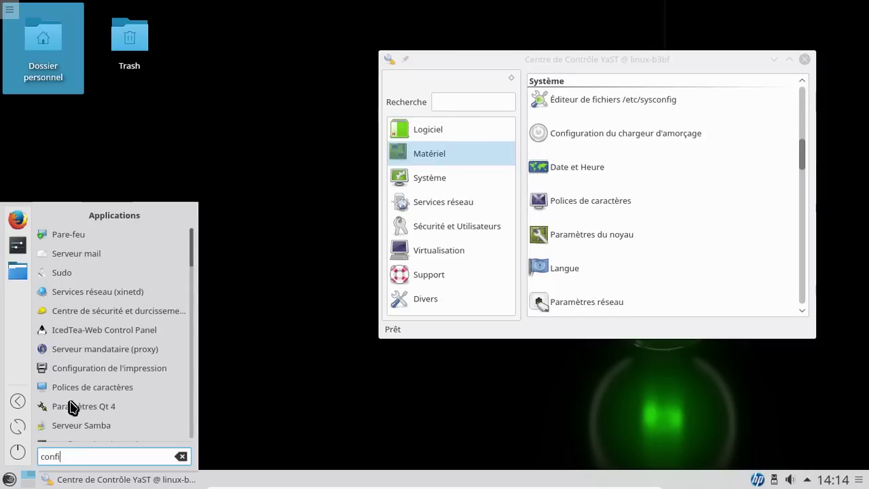
scroll(112, 385, down, 1)
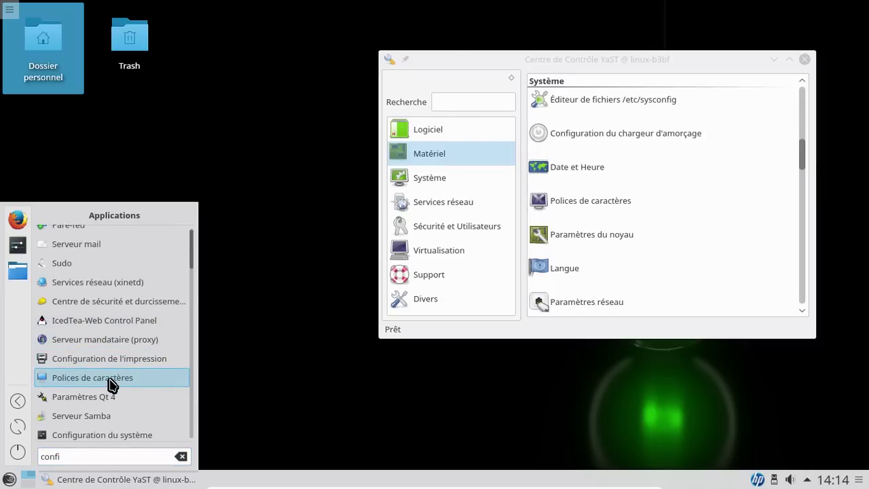
click(98, 435)
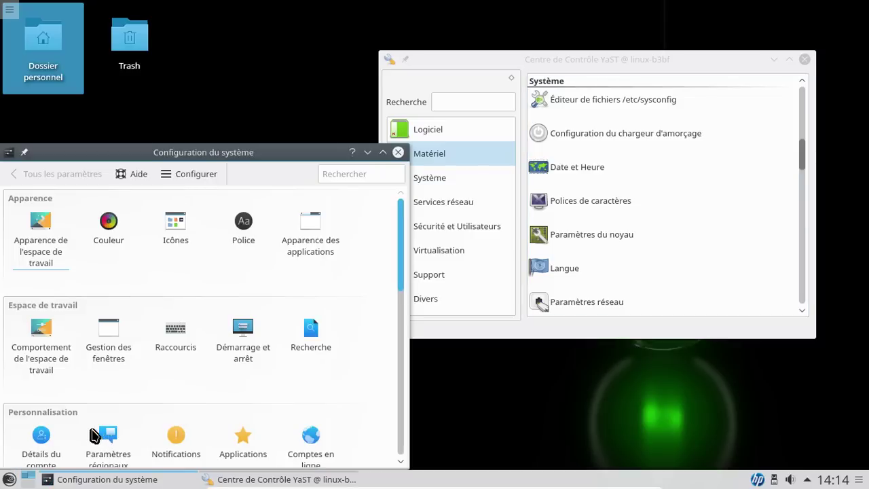
click(547, 101)
drag(548, 100, 562, 188)
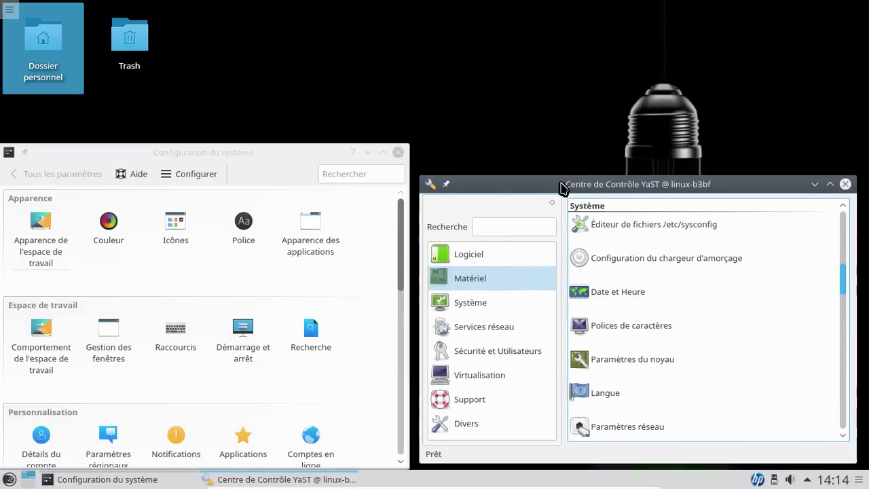
- Compare the Matériel sections of Configuration du système and the YaST control center, and close both windows
click(185, 157)
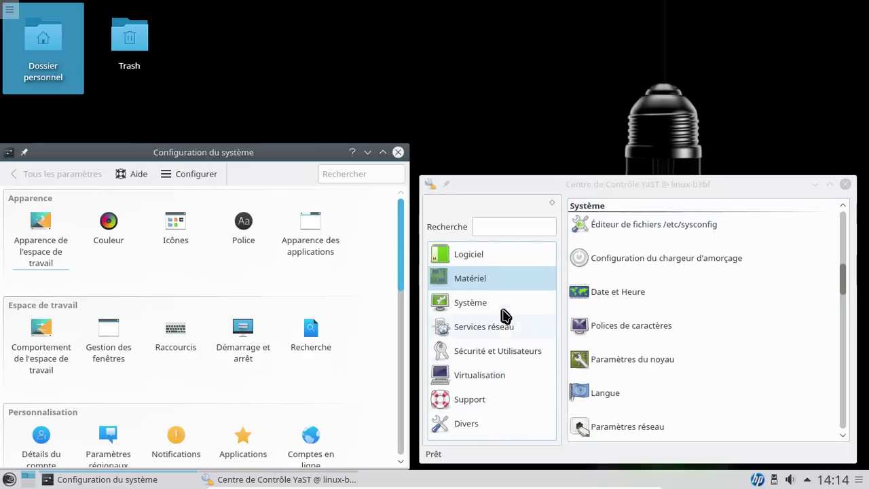
scroll(810, 314, up, 4)
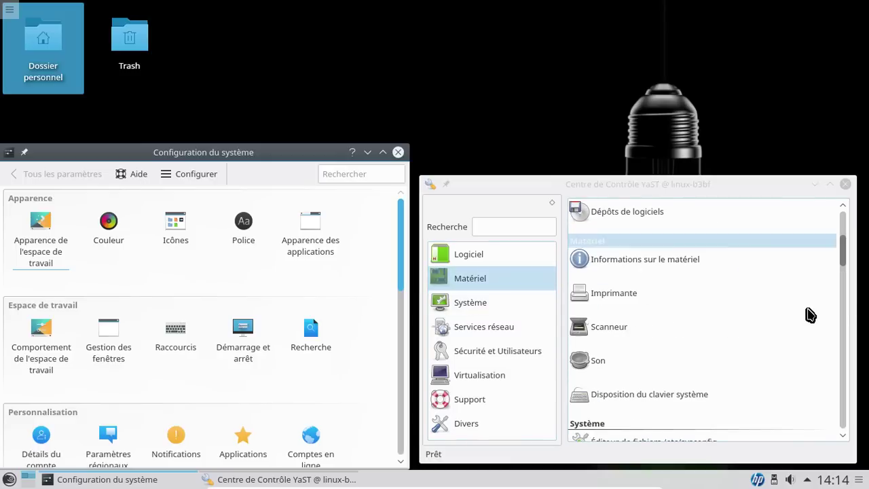
scroll(810, 315, down, 3)
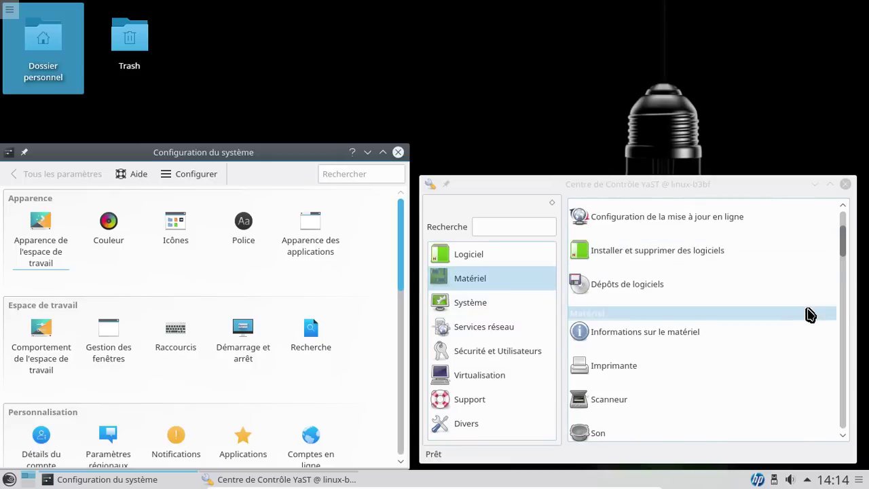
click(514, 285)
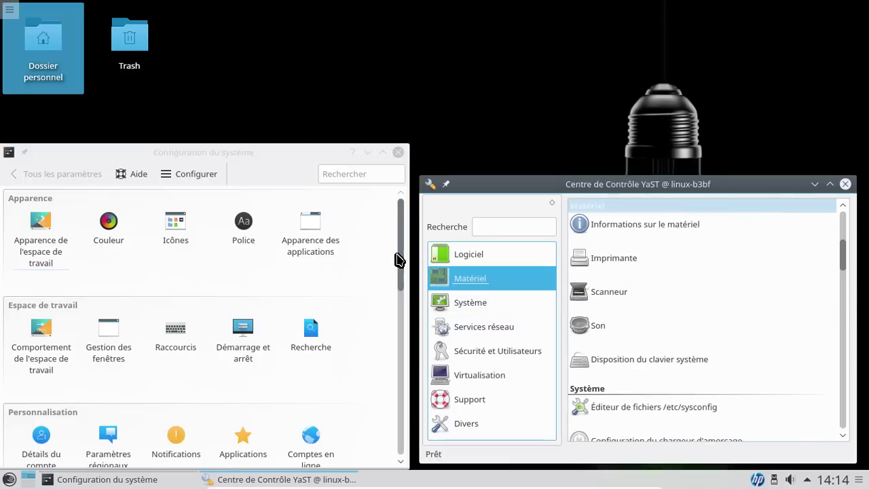
click(400, 435)
click(400, 435)
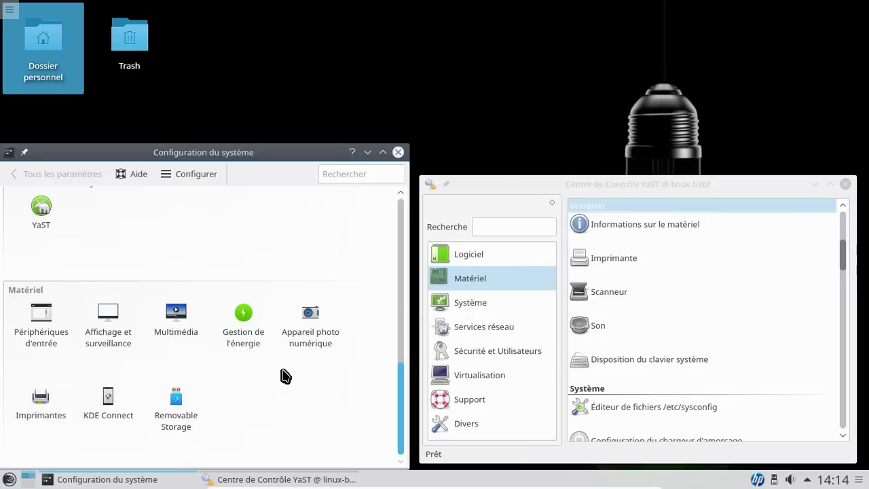
mouse_move(70, 337)
click(847, 192)
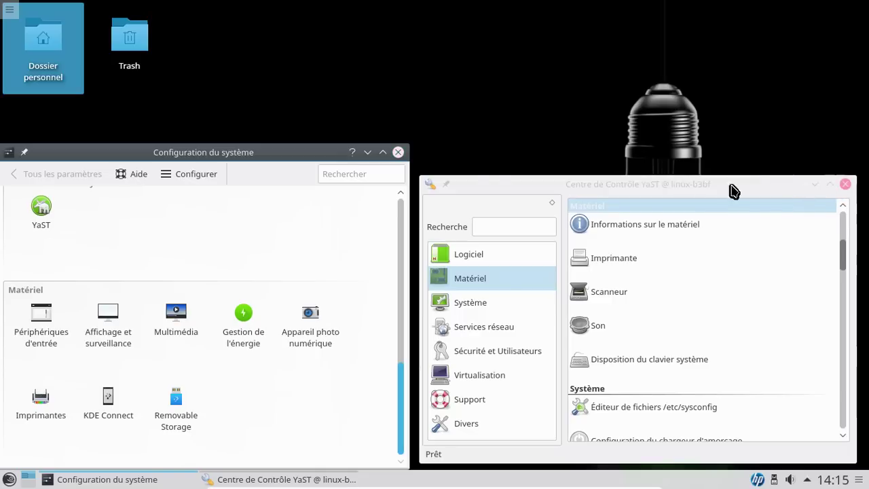
click(397, 152)
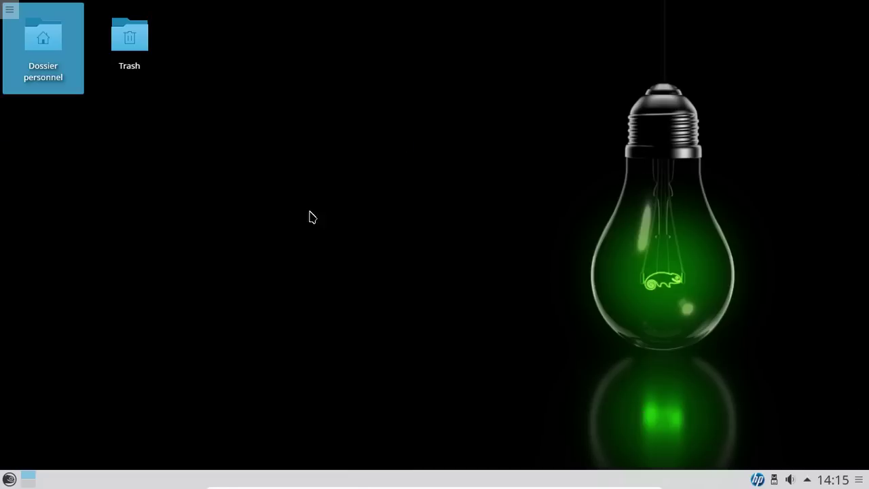
- Launch Install/Remove Software from the Système category and authorize it with the superuser password
click(8, 479)
mouse_move(67, 399)
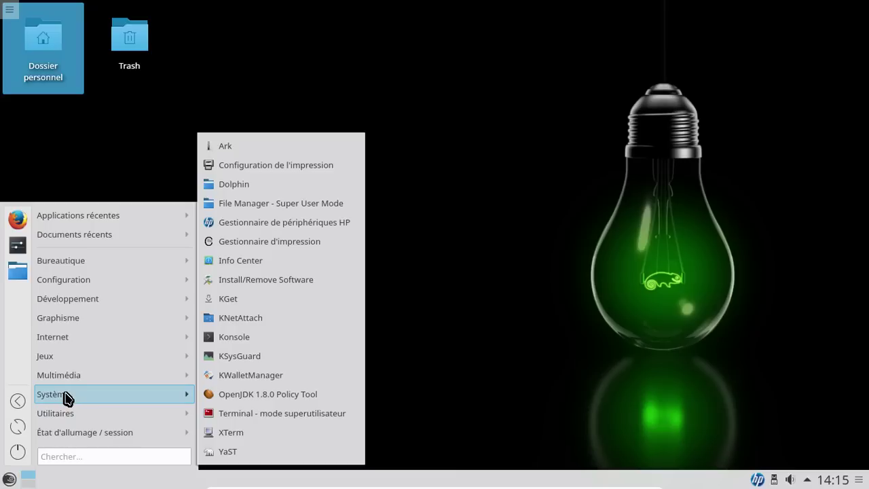
click(242, 284)
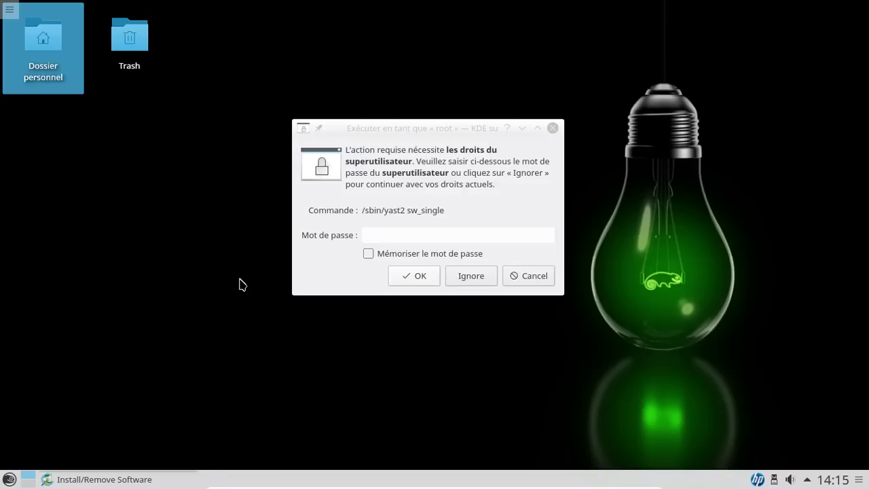
text(aaaaaaaaa)
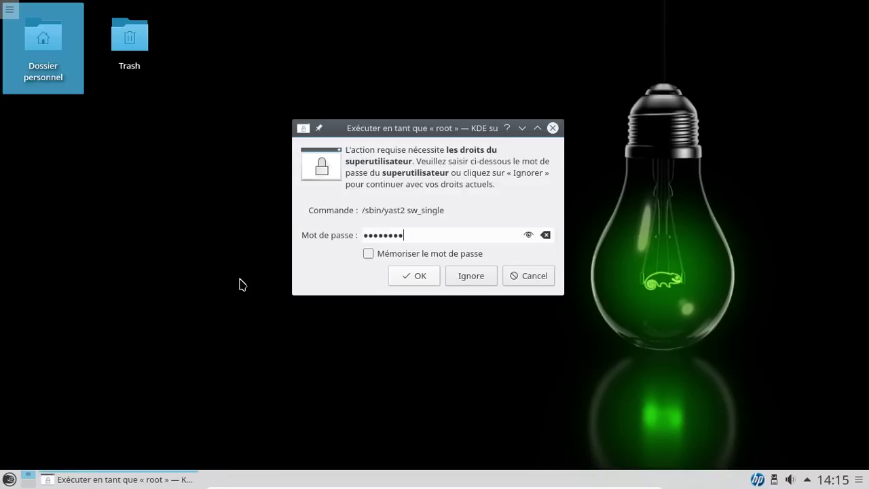
key(Return)
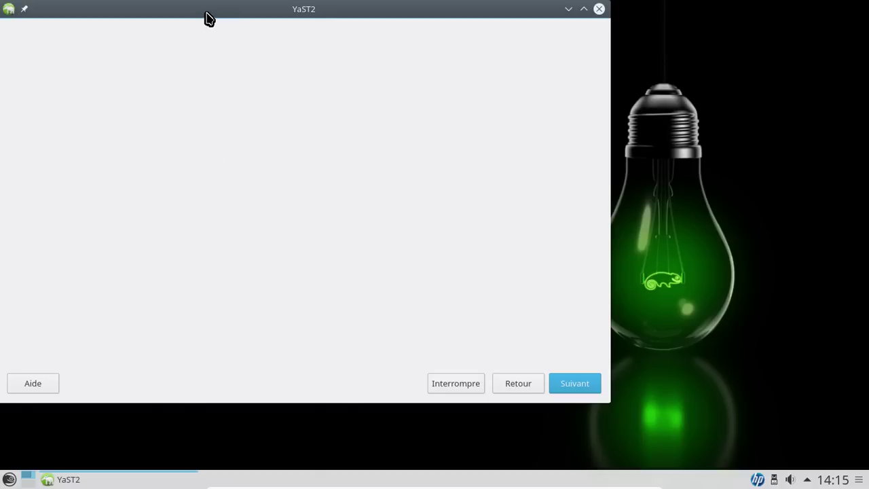
- Search the packages for "vlc" and mark the vlc graphical media player for installation
drag(207, 17, 364, 62)
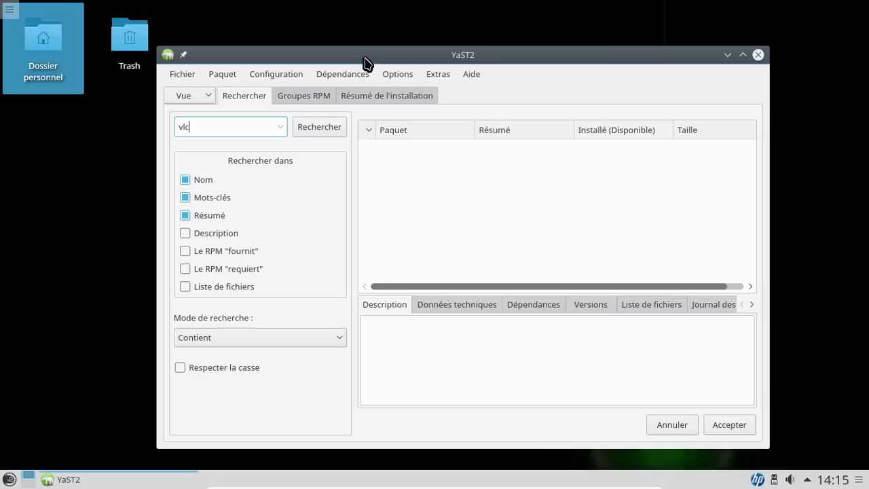
key(Return)
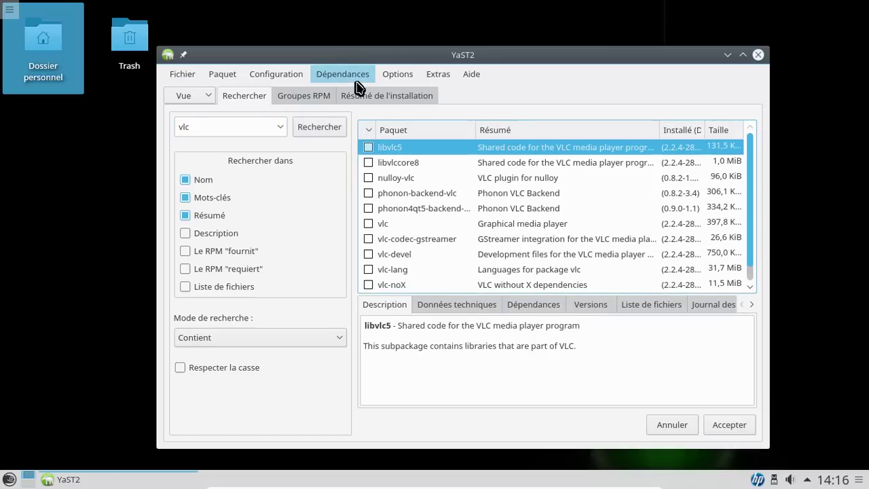
click(502, 225)
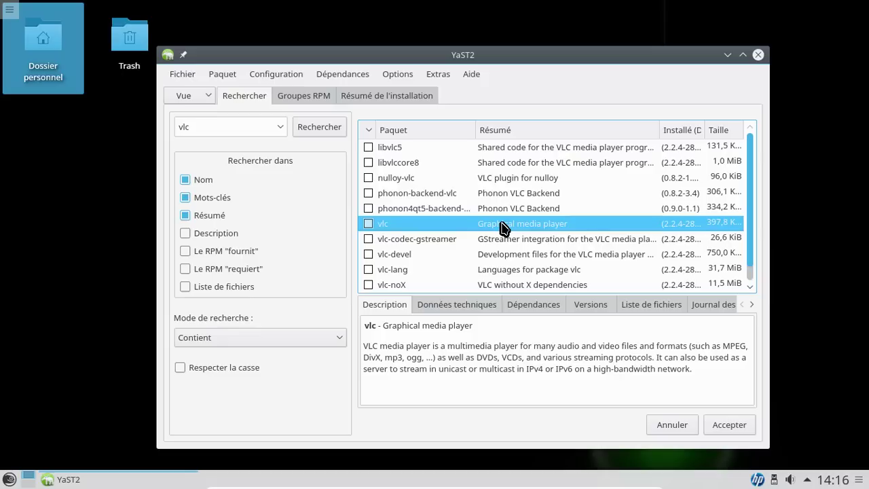
right_click(503, 228)
click(524, 232)
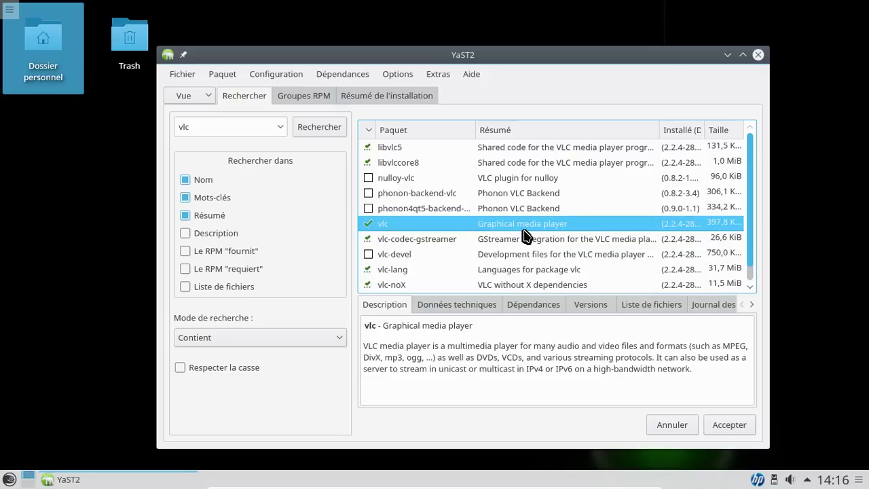
- Accept the vlc package selection and continue with the automatic dependency changes to start the installation
click(751, 287)
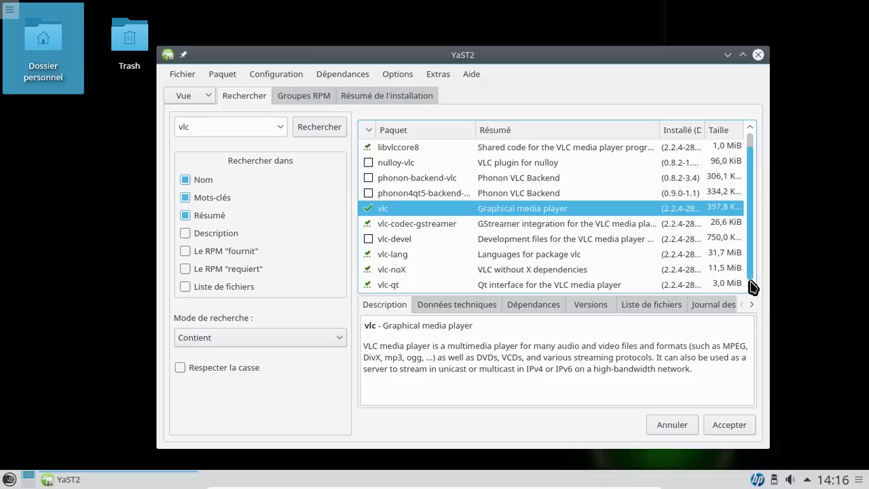
click(730, 428)
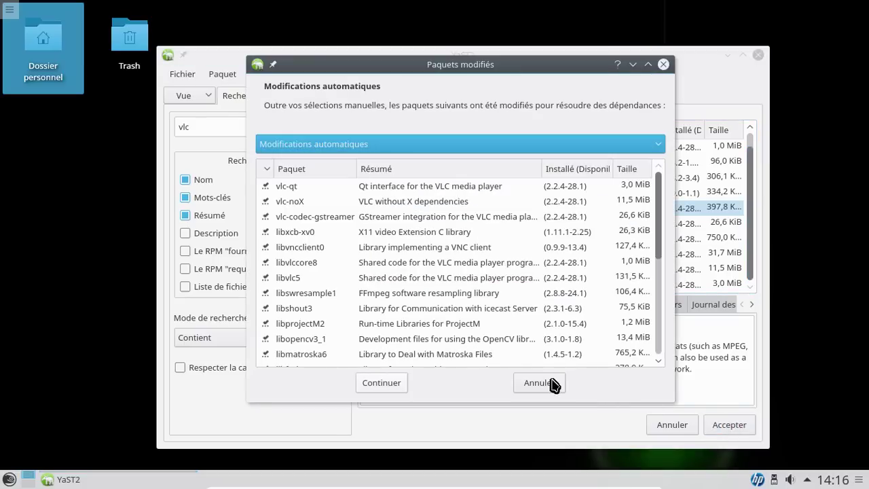
click(381, 383)
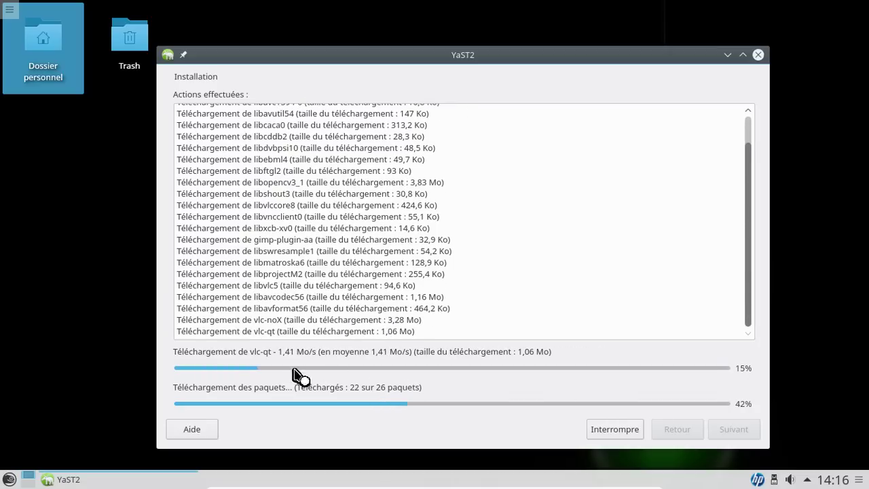
- Launch Firefox while the packages install, and finish the package manager session from its installation report
click(9, 479)
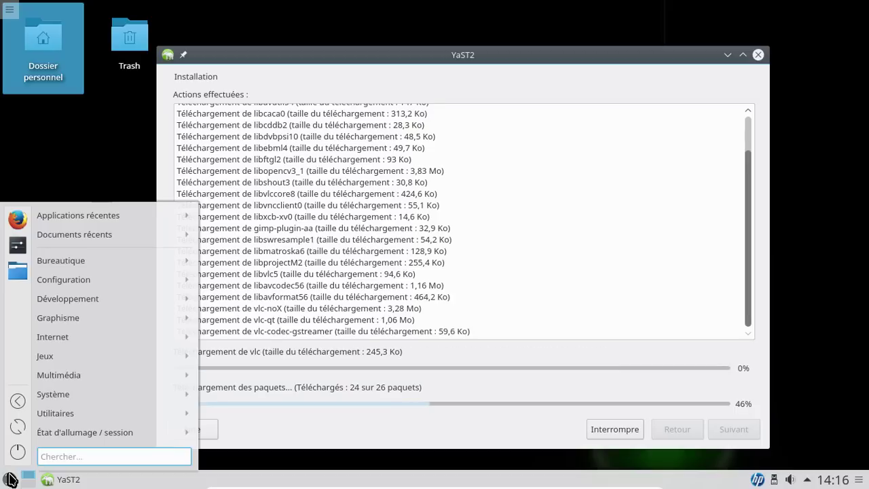
click(18, 219)
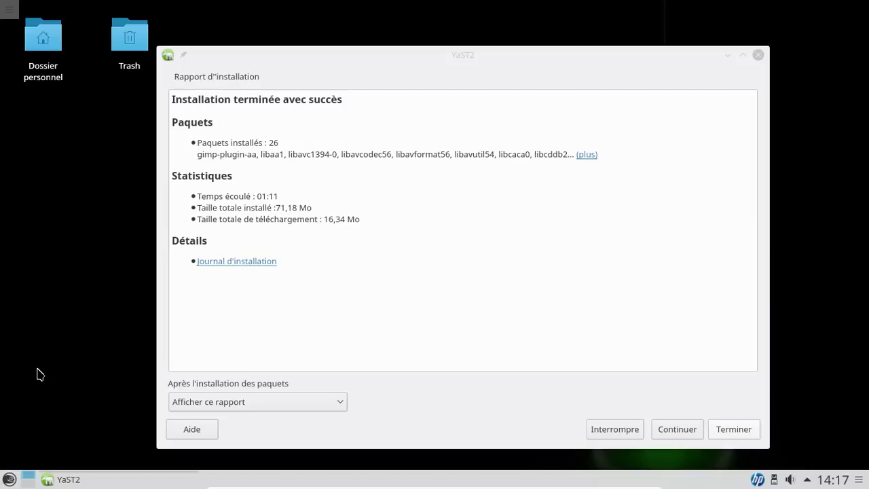
click(737, 438)
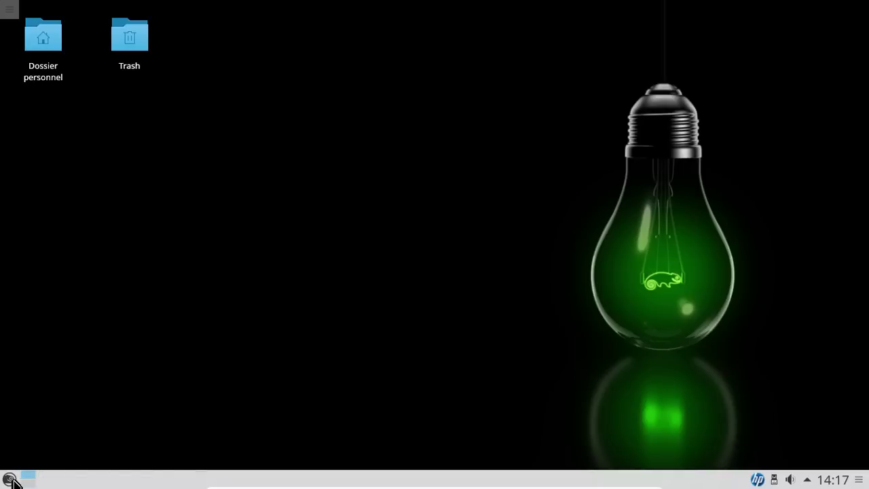
- Open Firefox, restore its window from maximized size, dismiss the data-sharing notice and move the window towards the desktop's centre
click(10, 480)
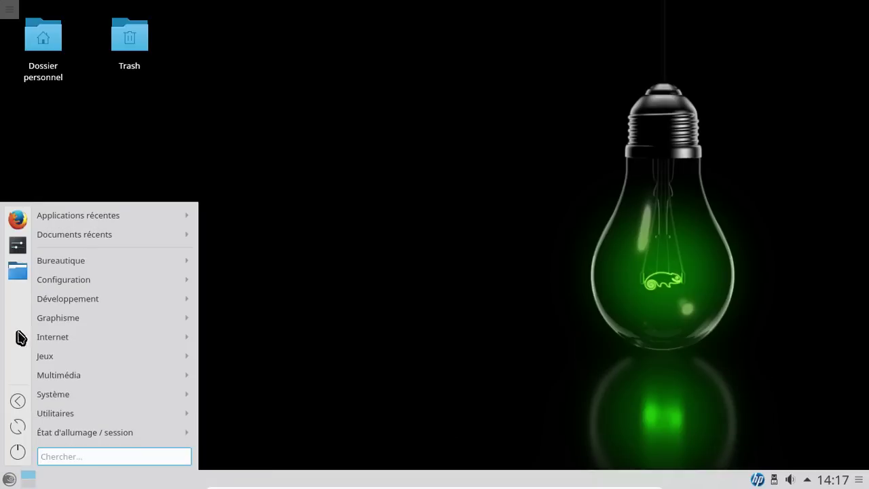
click(24, 218)
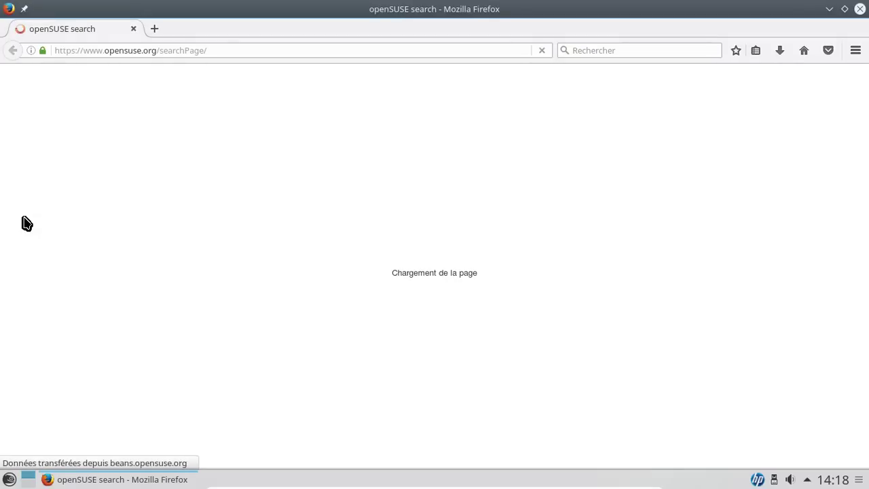
click(845, 11)
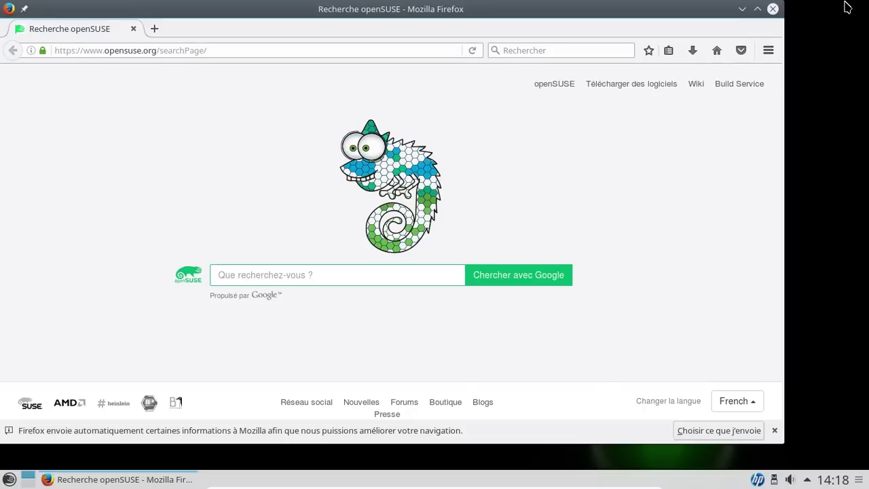
click(774, 430)
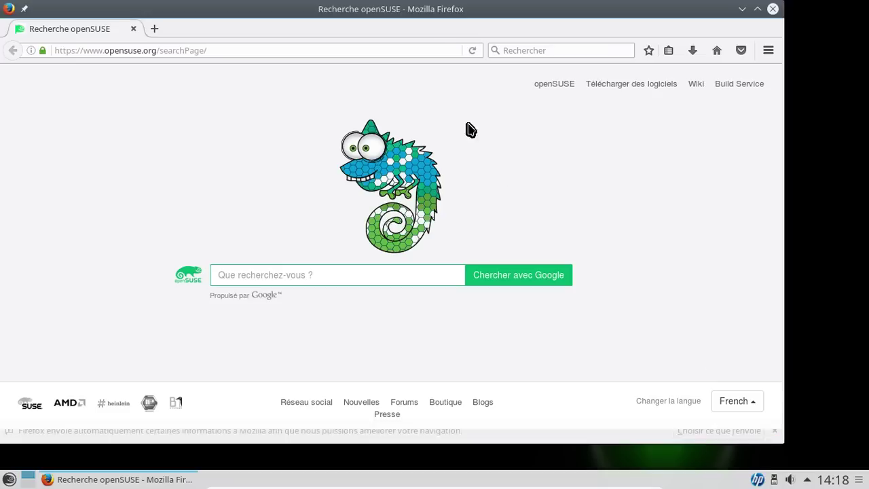
drag(421, 15, 464, 23)
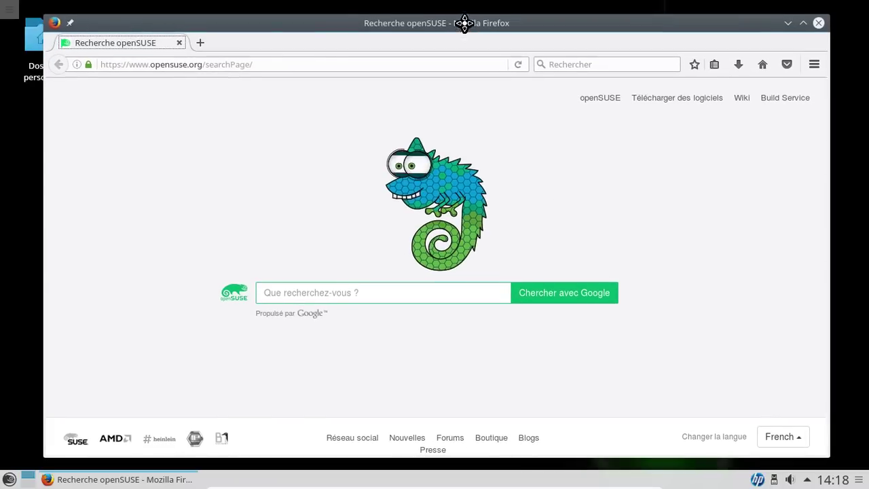
- Check the Firefox version in its About window and close that window
click(814, 64)
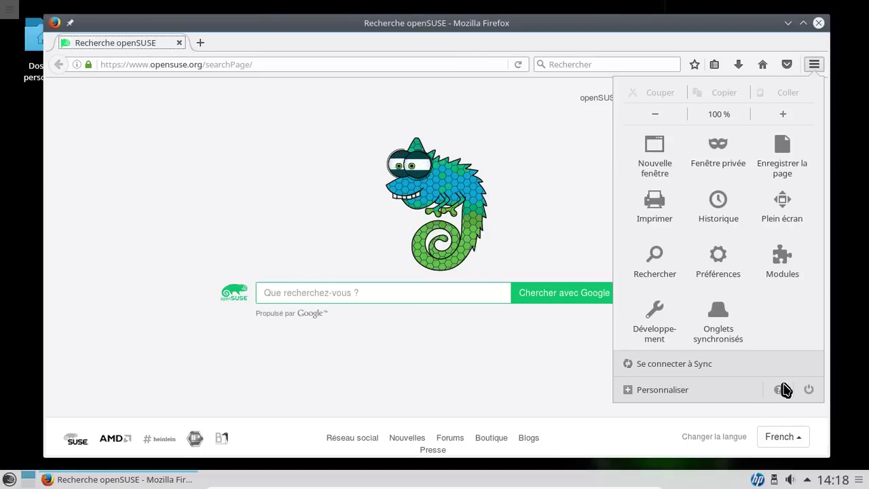
click(778, 389)
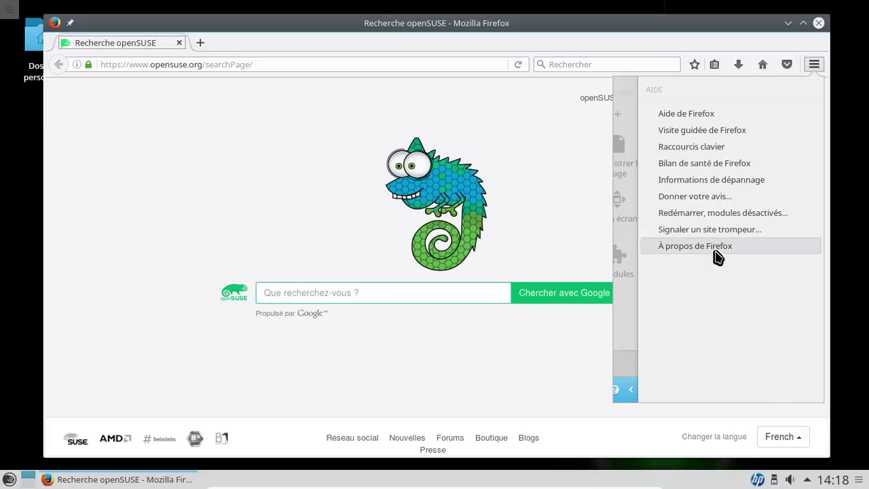
click(715, 249)
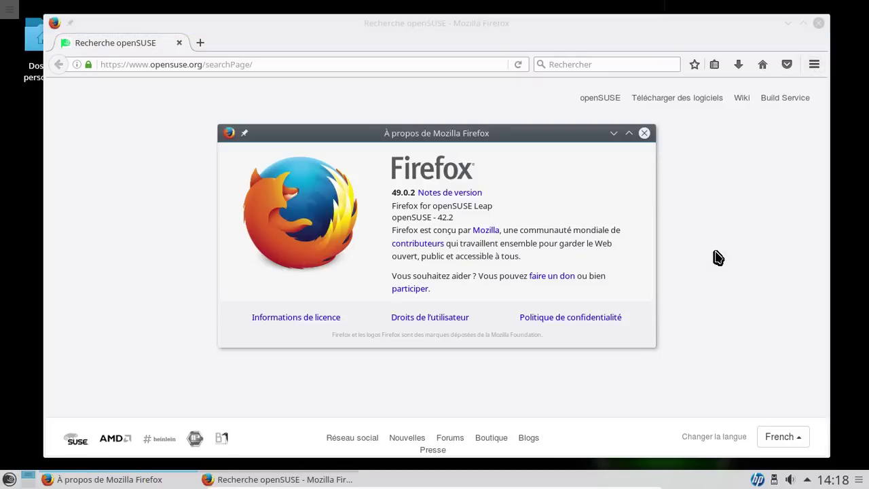
click(644, 133)
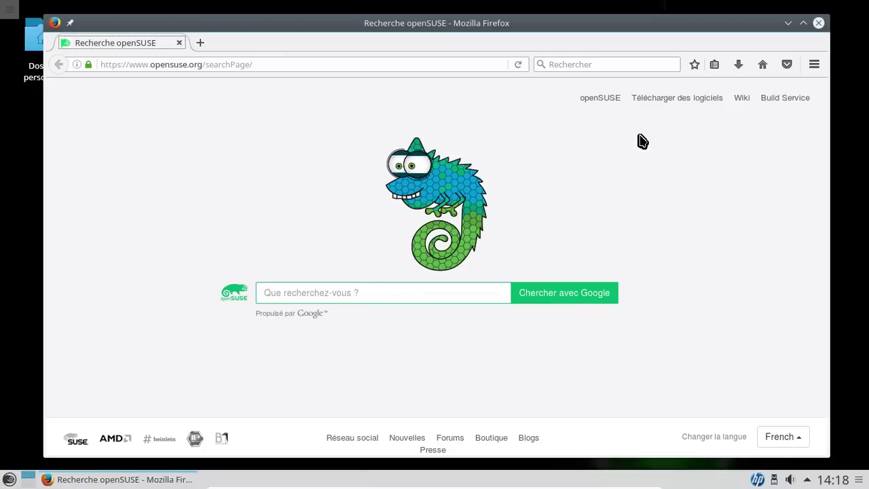
- Load youtube.com in the current Firefox tab
click(295, 64)
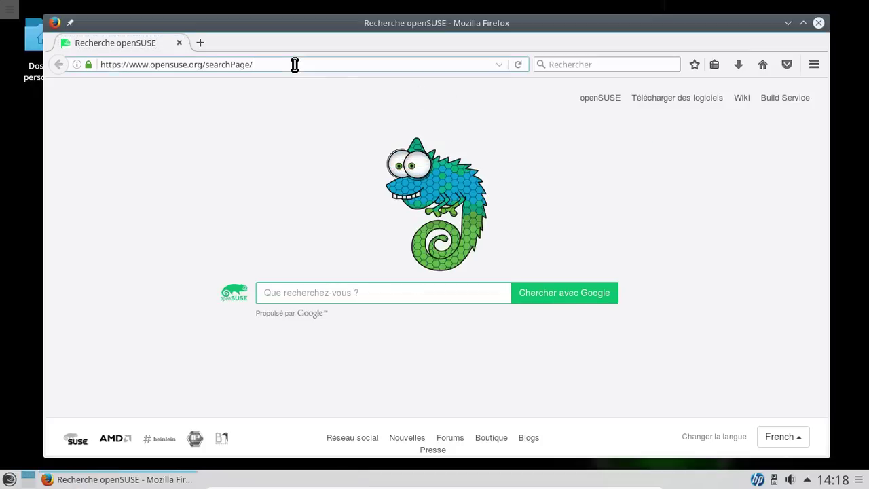
key(ctrl+a)
text(youtubve)
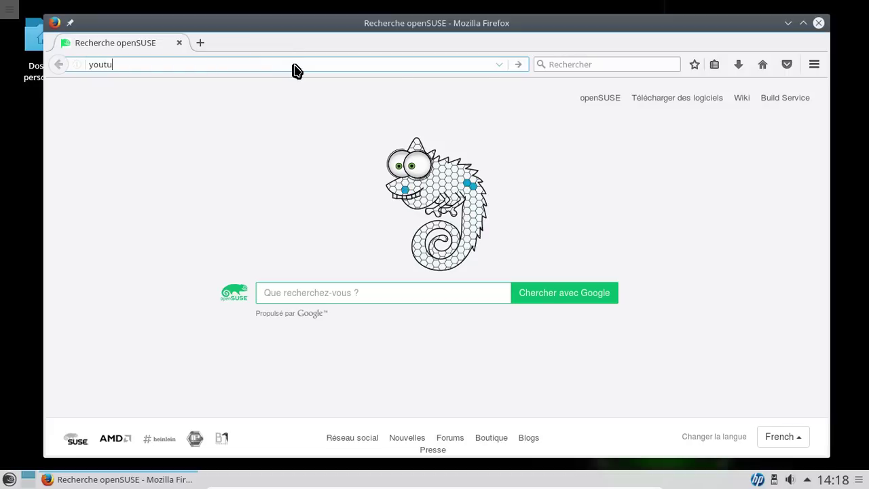
key(BackSpace)
key(BackSpace)
text(e.com)
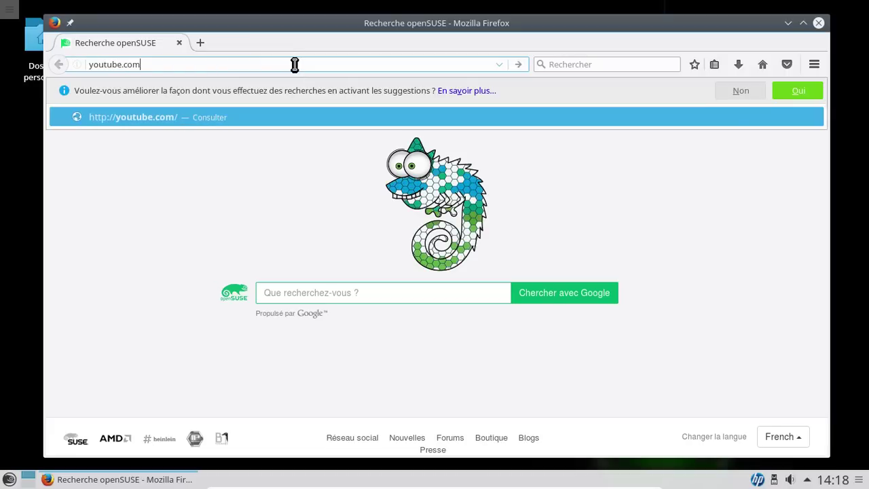
key(Return)
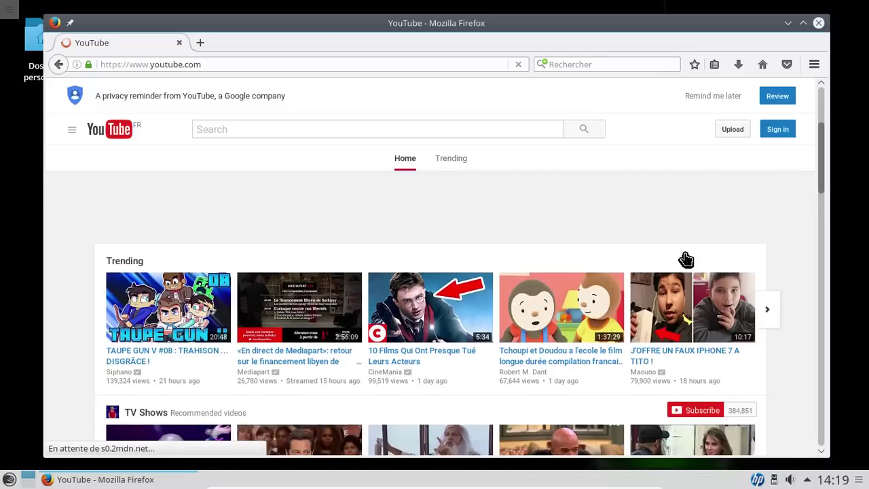
- Play the trending video "10 Films Qui Ont Presque Tué Leurs Acteurs" and raise the system playback volume to 100%
scroll(686, 259, down, 2)
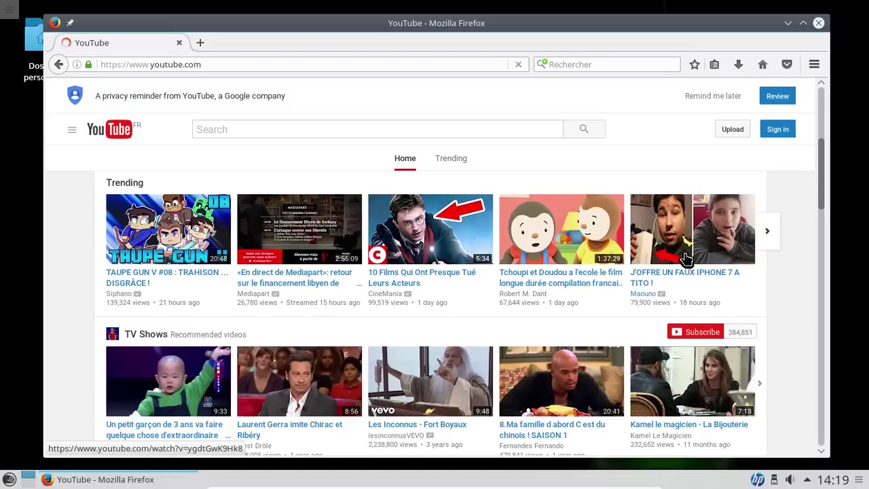
click(443, 244)
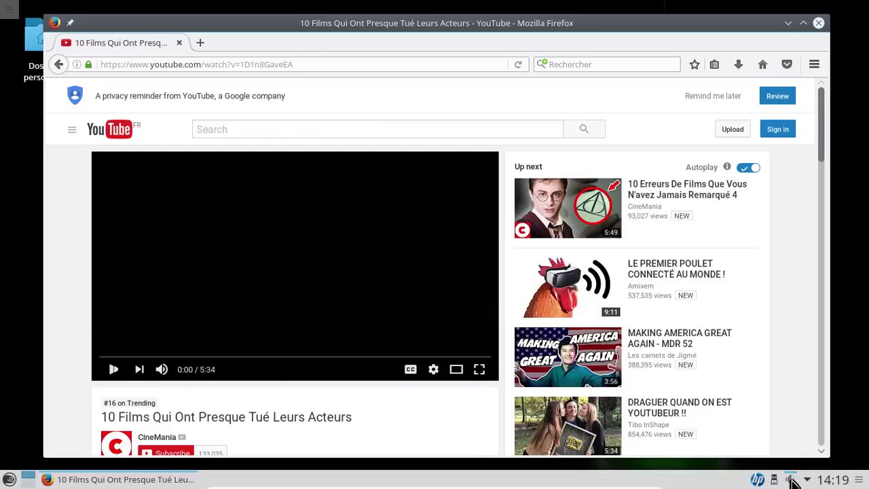
click(791, 480)
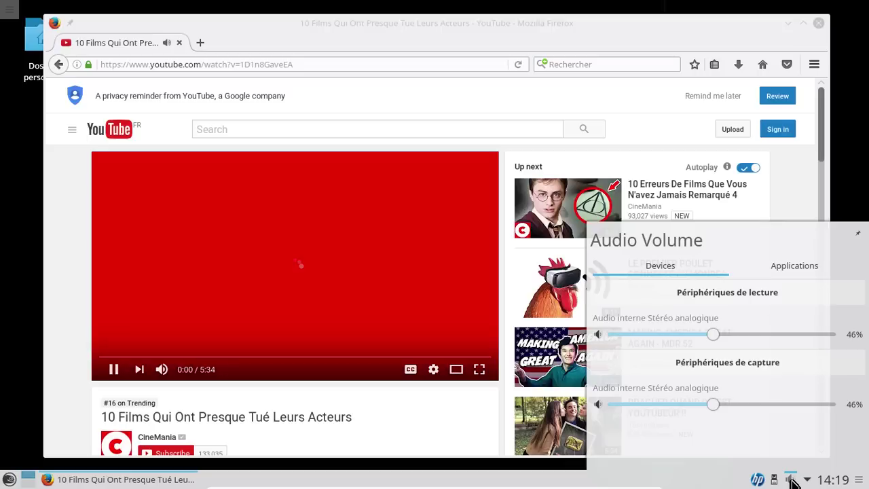
click(831, 339)
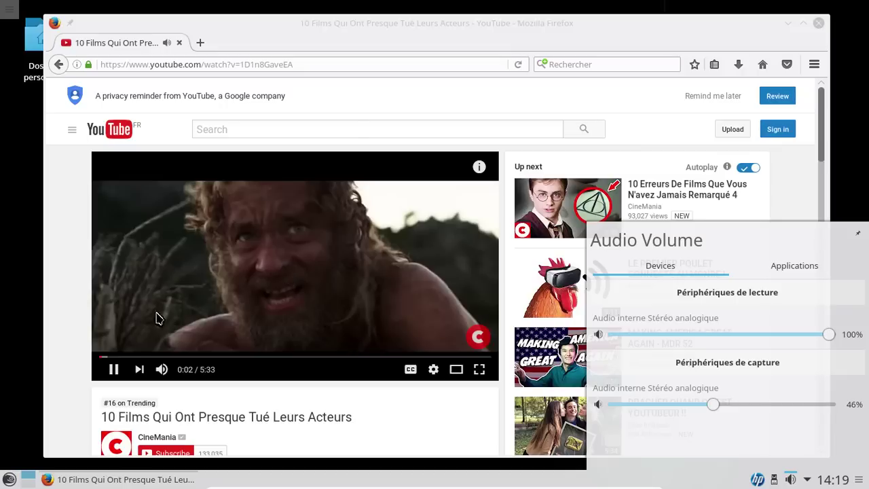
click(113, 372)
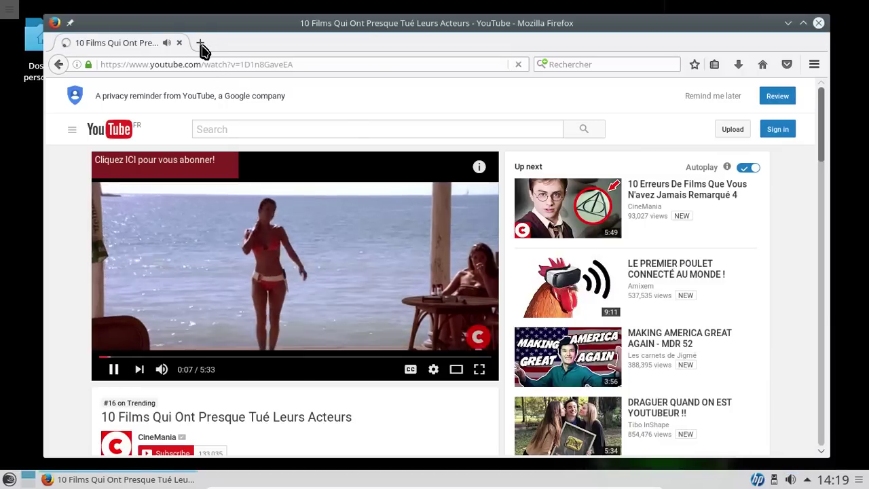
- Replace the video tab with a new tab and load about:plugins in it
click(180, 42)
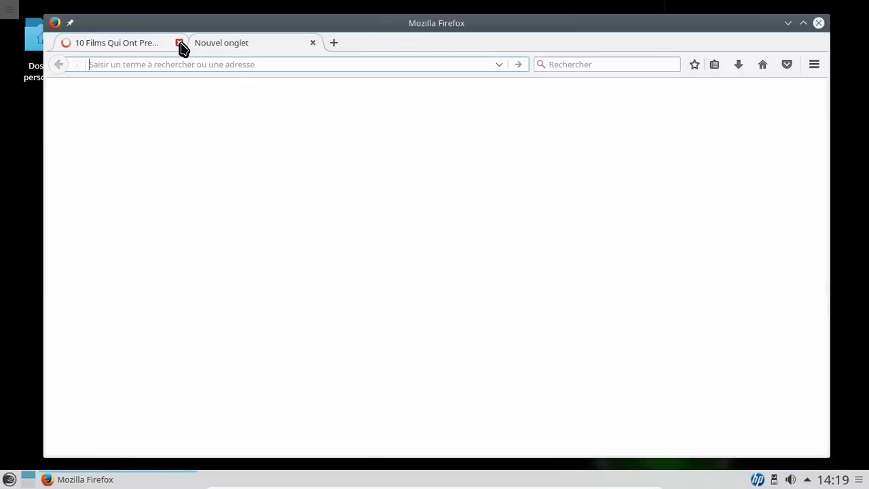
click(180, 43)
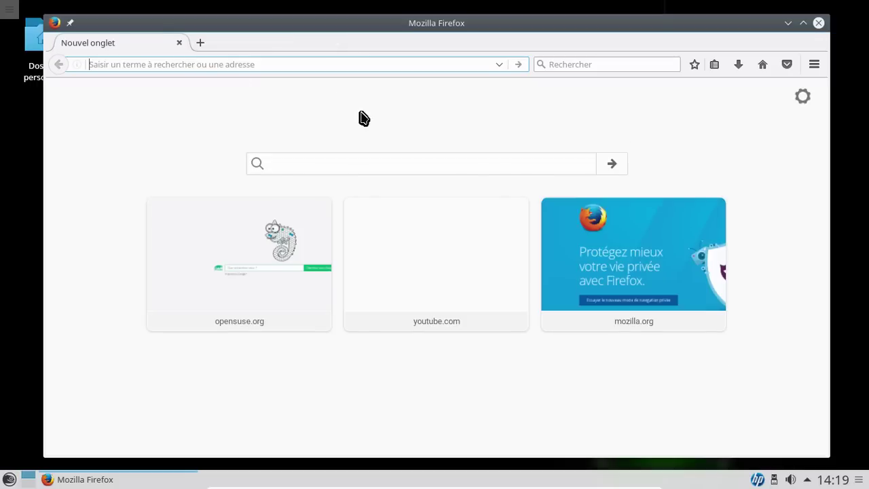
text(ab)
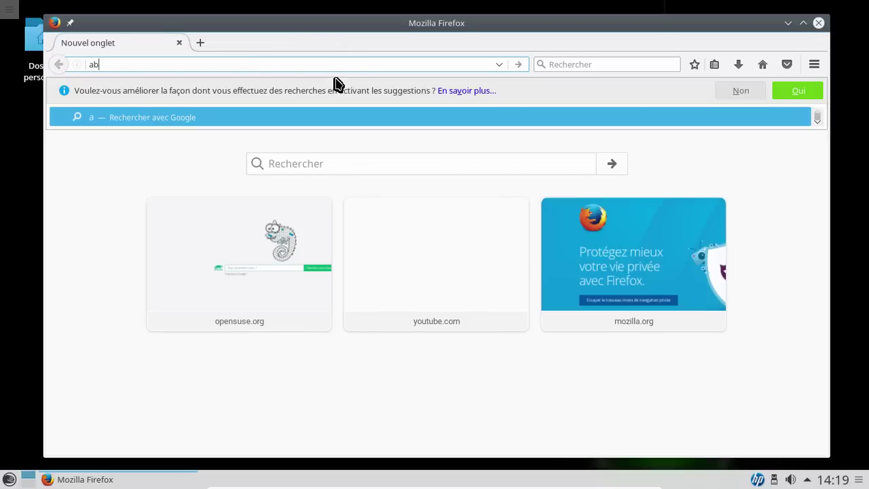
text(out:plugins)
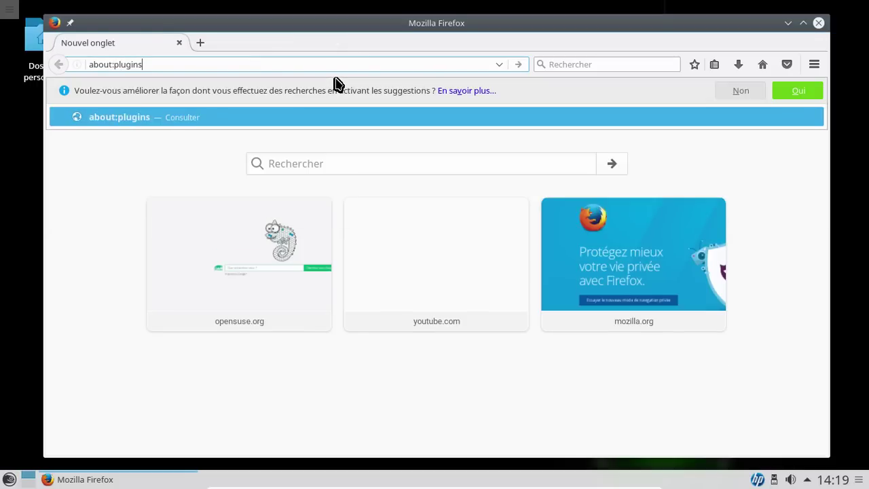
key(Return)
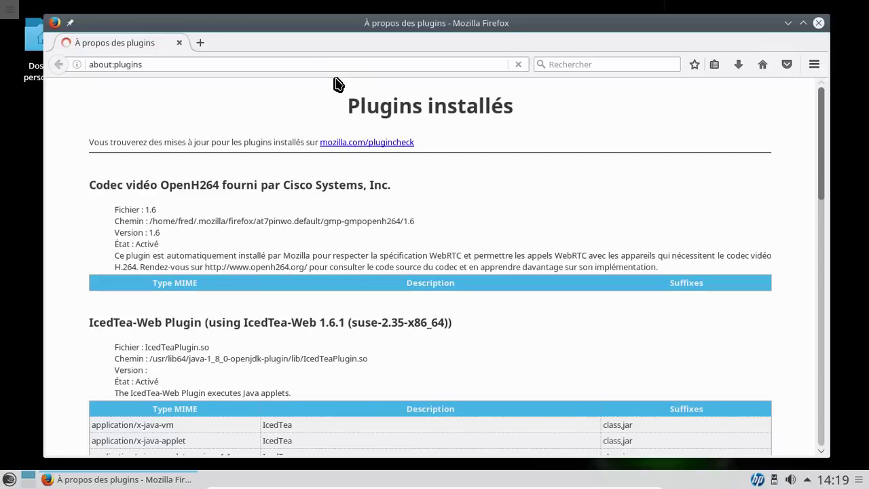
- Review the whole list of installed Firefox plugins and close the browser
scroll(444, 264, down, 4)
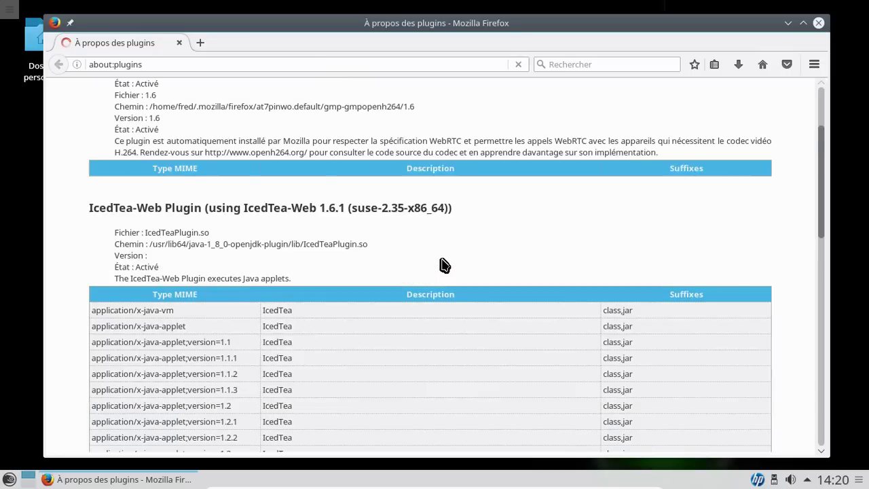
scroll(444, 264, down, 4)
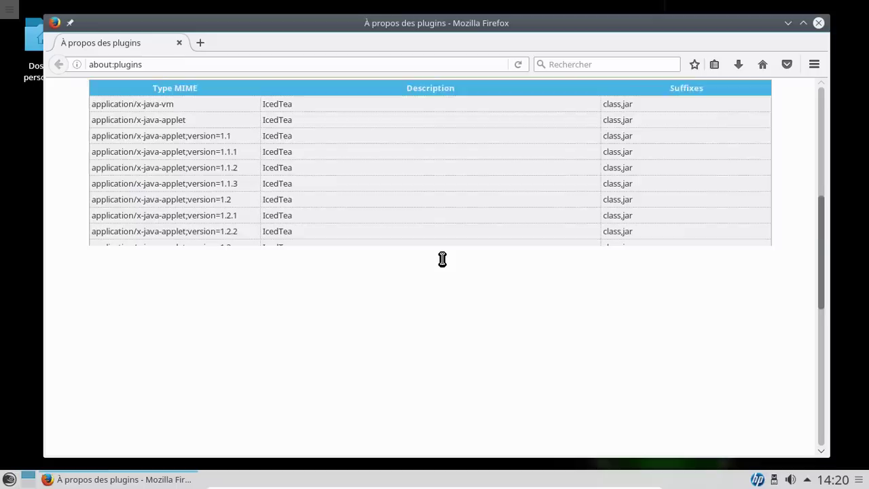
scroll(442, 259, down, 3)
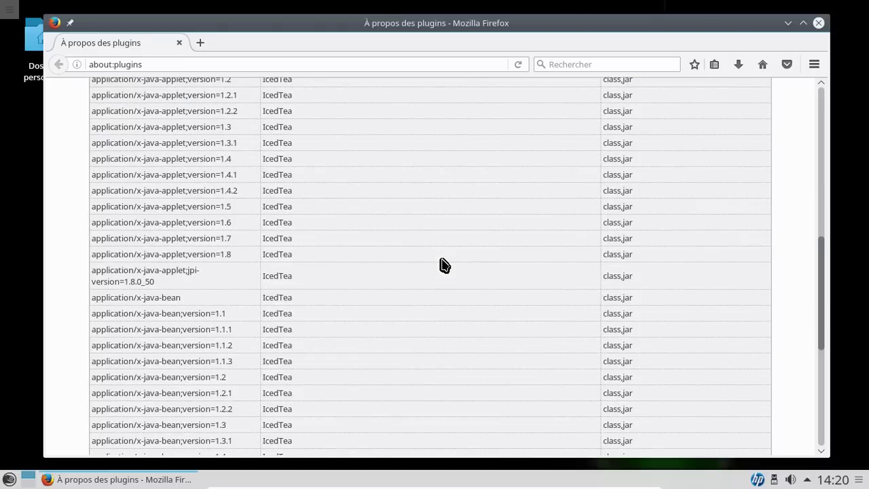
scroll(444, 264, down, 7)
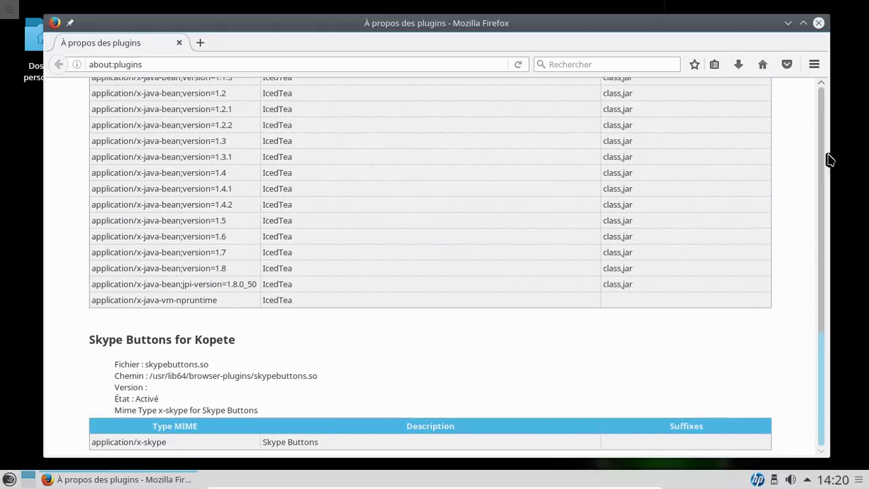
click(821, 99)
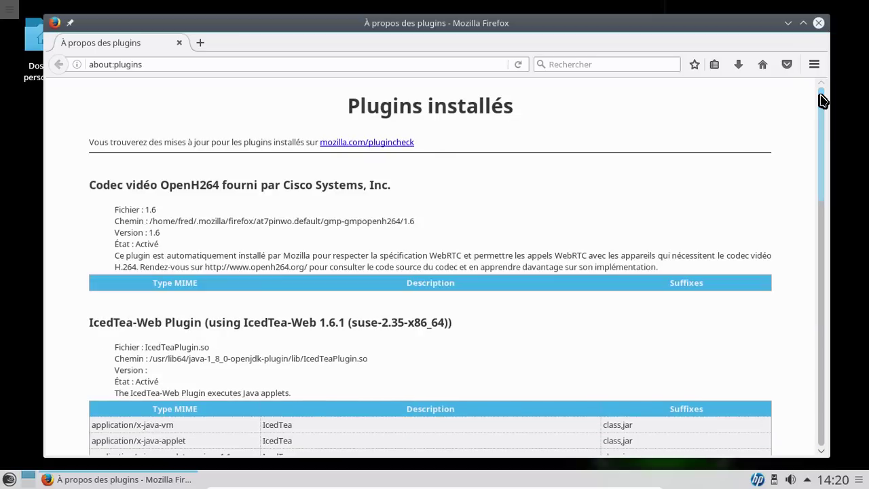
click(819, 23)
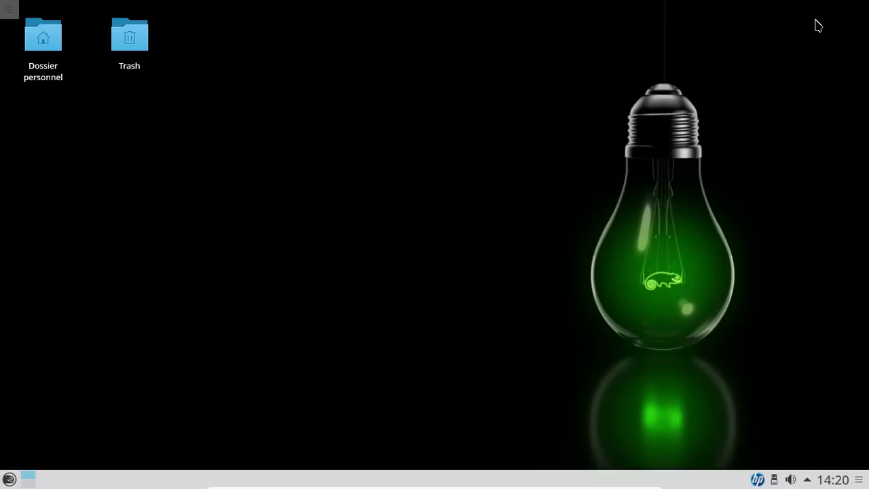
- Launch the VLC media player and accept its privacy notice with network access to metadata allowed
click(11, 479)
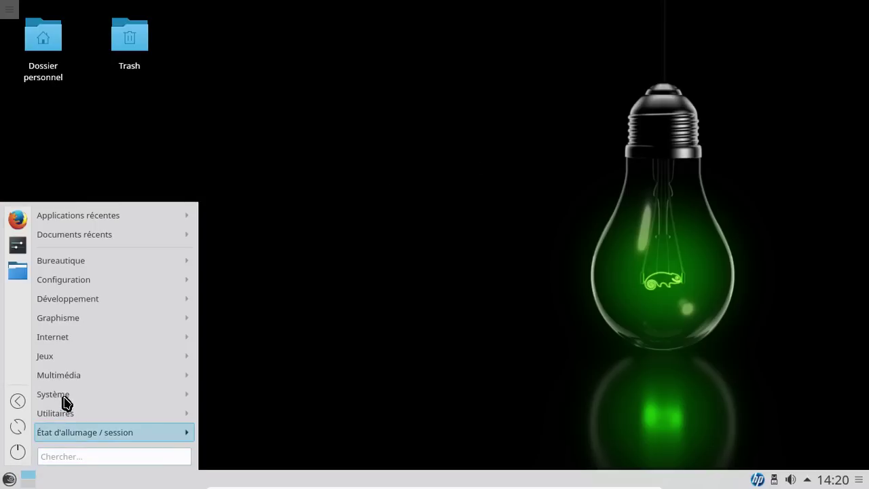
mouse_move(62, 398)
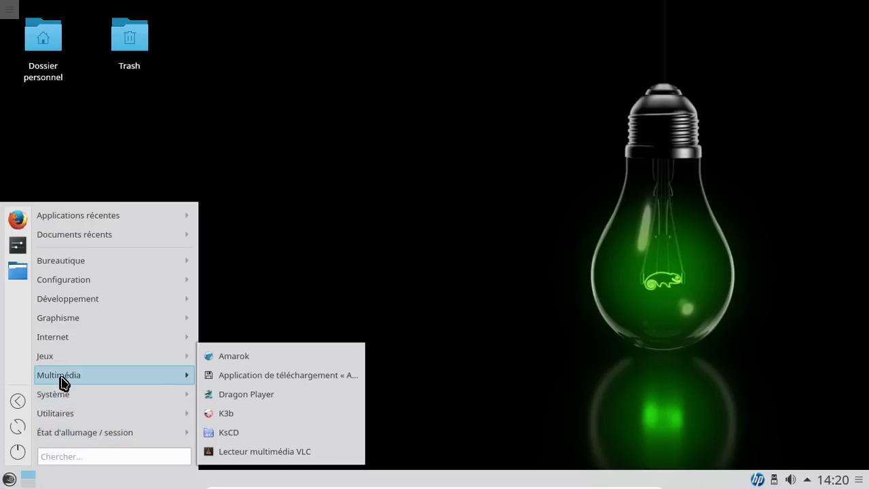
click(283, 452)
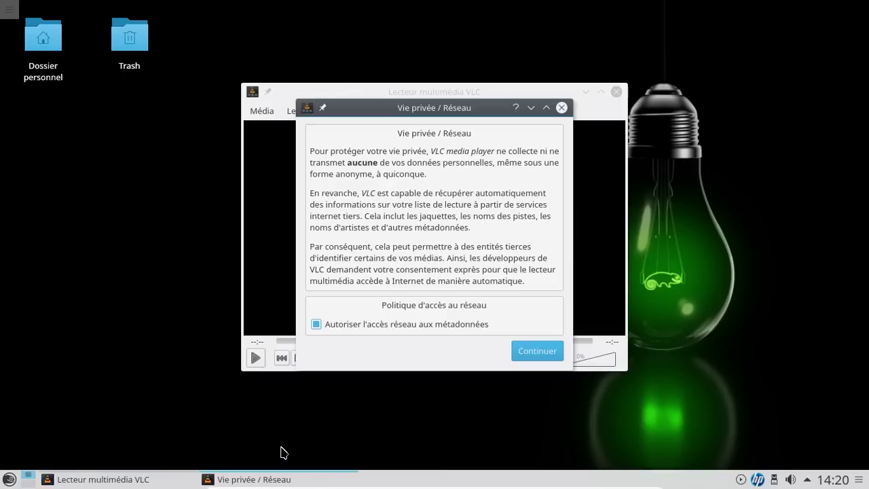
click(522, 354)
- Check the VLC version in its About window, closing that window and the player when done
click(534, 110)
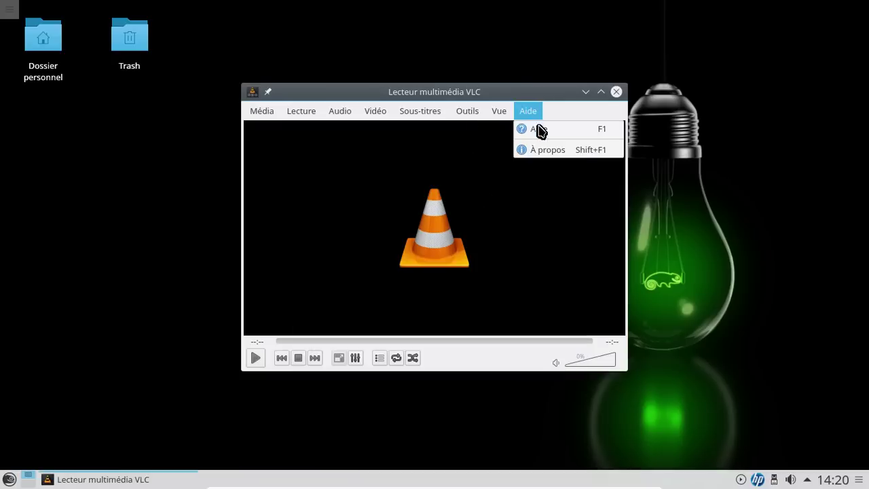
click(547, 149)
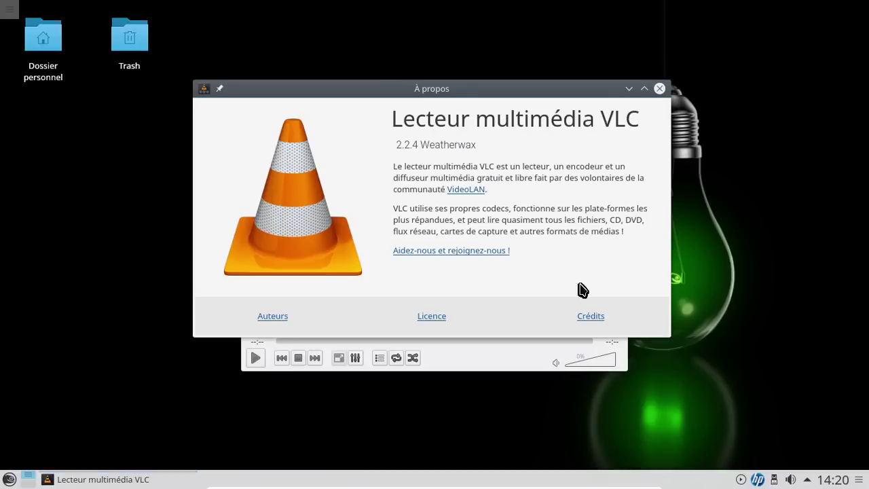
click(659, 91)
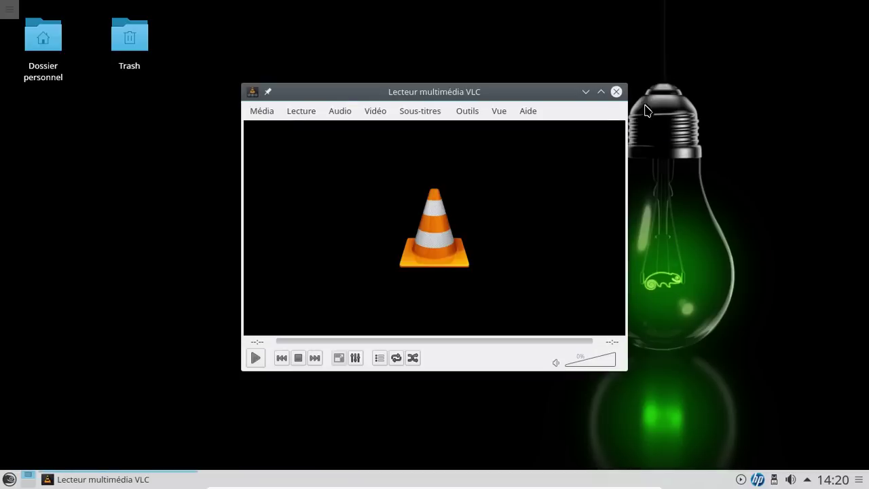
click(617, 92)
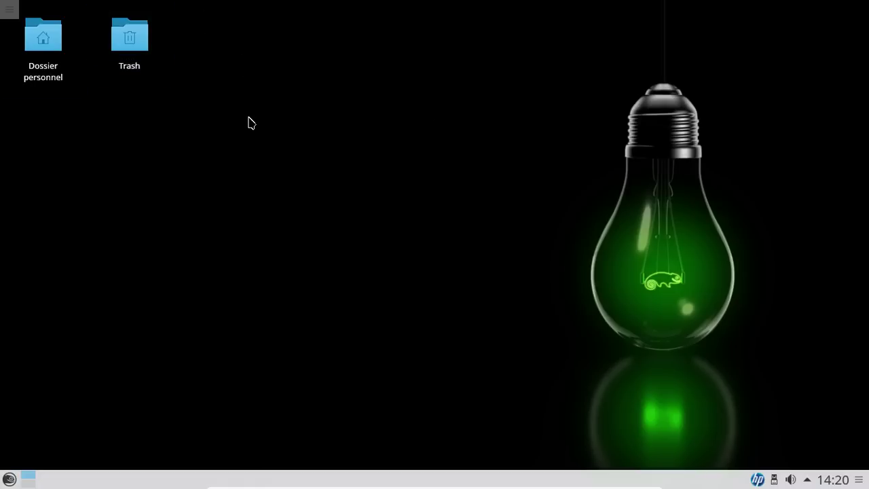
- Launch Install/Remove Software, authenticate with the root password, and move the package manager window towards the desktop's centre
click(9, 478)
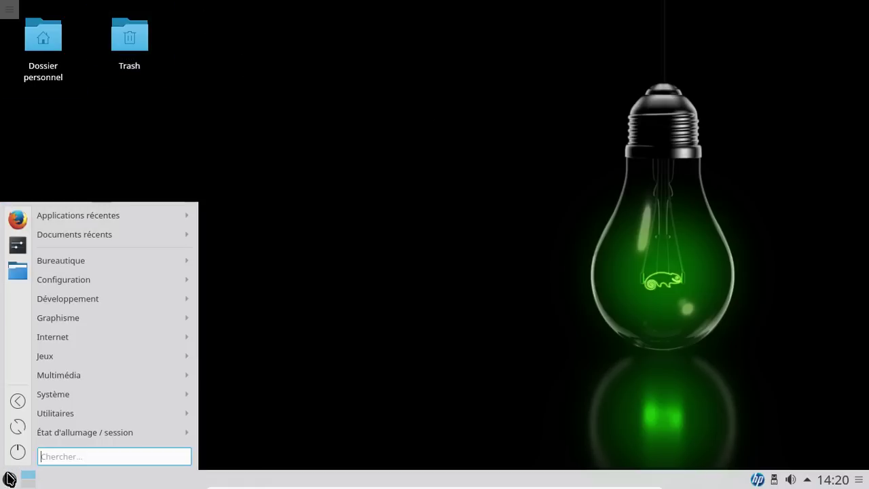
mouse_move(69, 340)
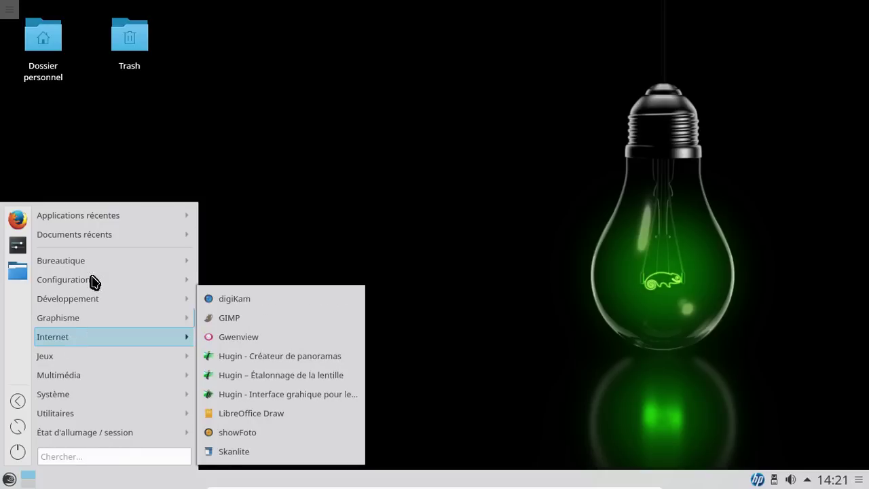
mouse_move(91, 252)
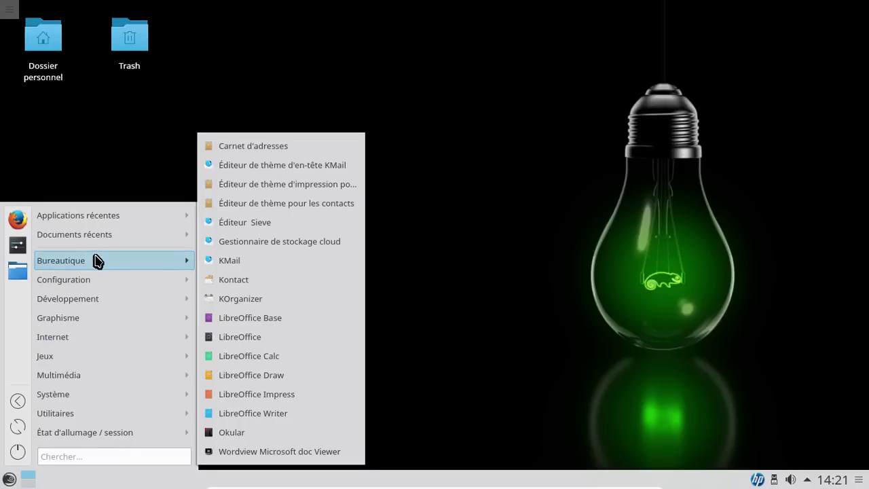
mouse_move(102, 283)
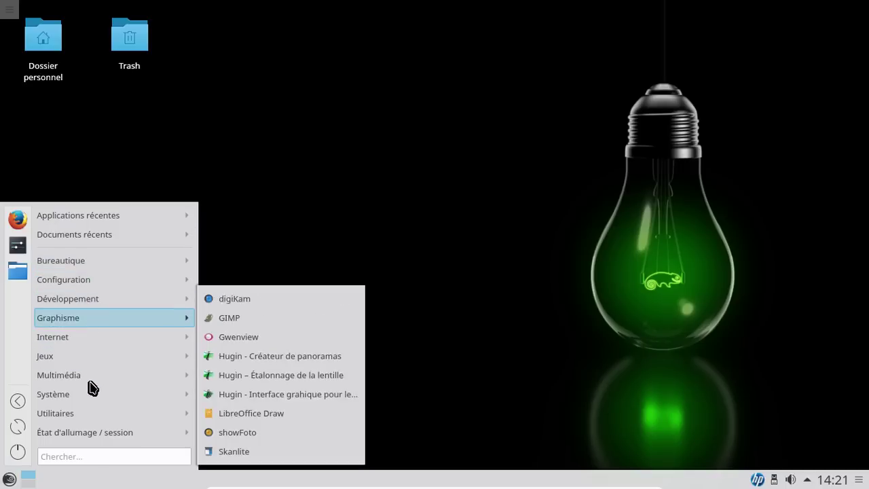
mouse_move(89, 395)
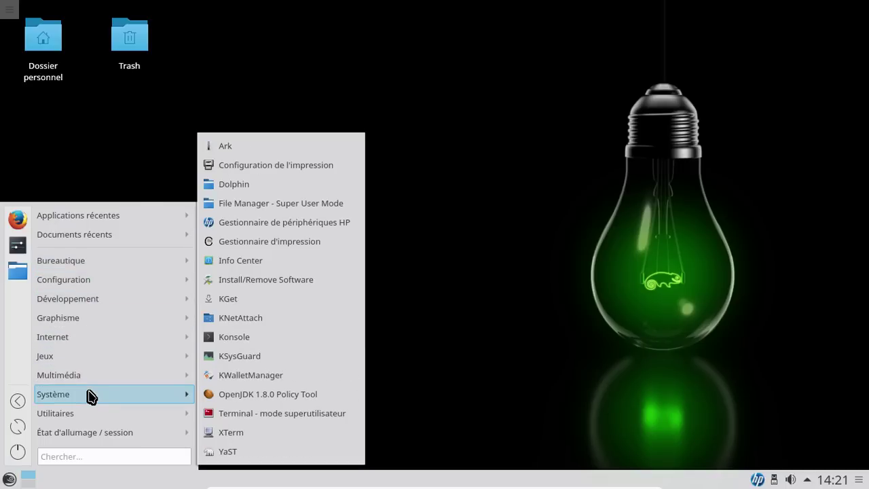
click(274, 280)
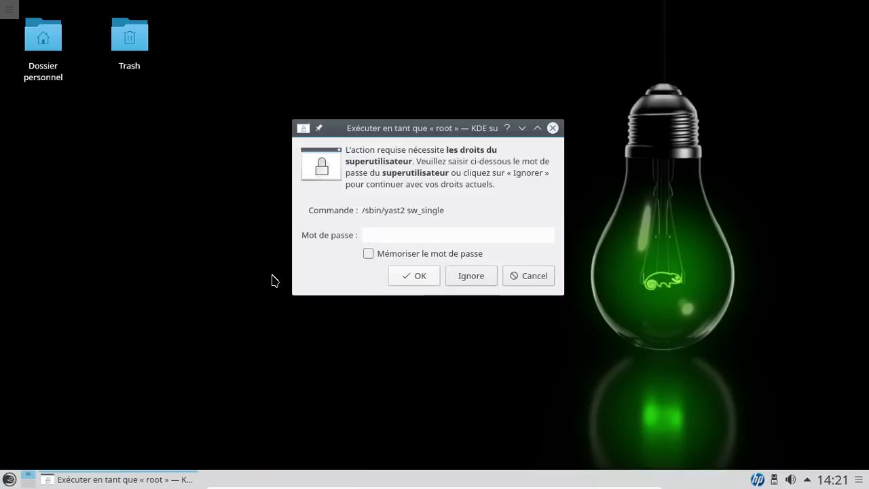
text(••••)
key(Return)
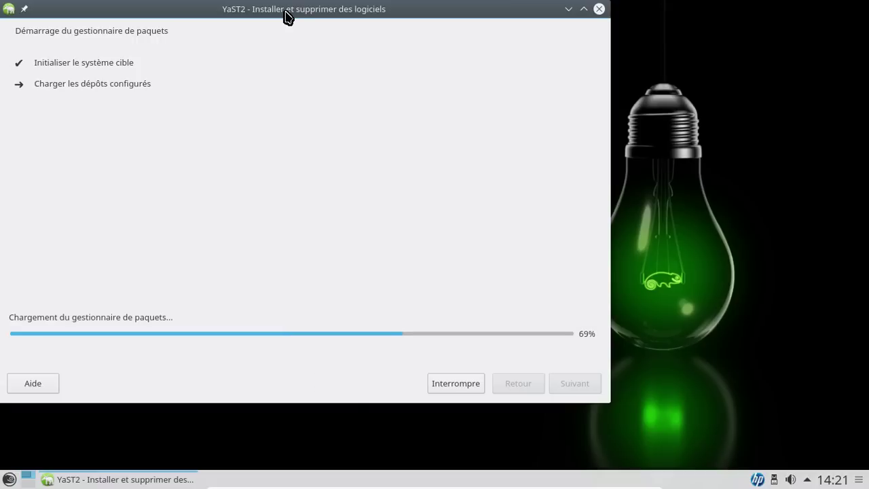
drag(285, 15, 444, 38)
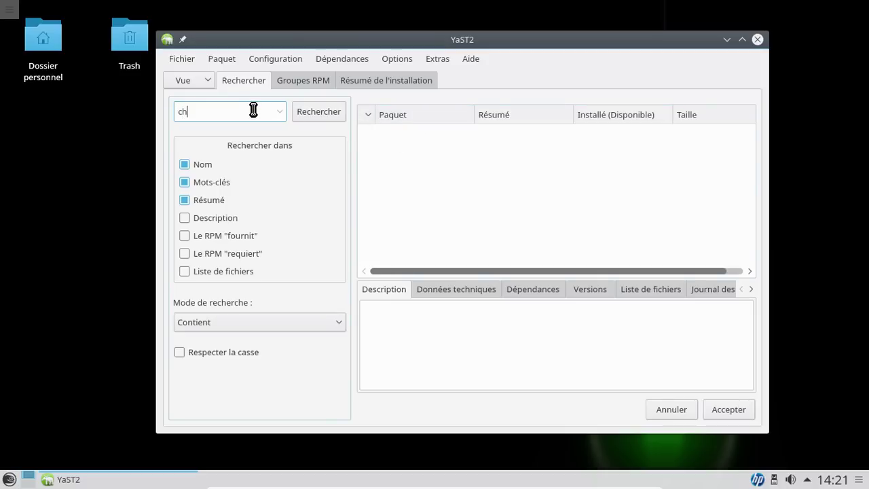
- Search the packages for "chromium" and install the chromium package, accepting the automatic dependency changes
text(miu)
key(Return)
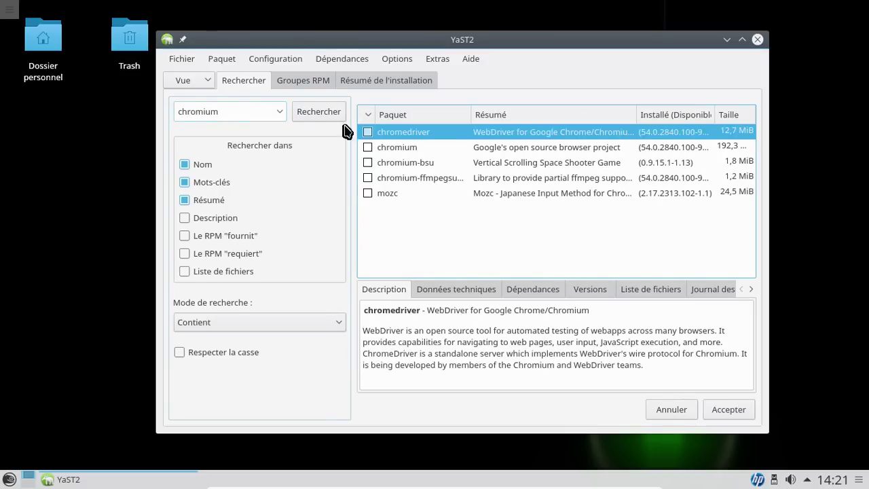
click(447, 152)
right_click(393, 153)
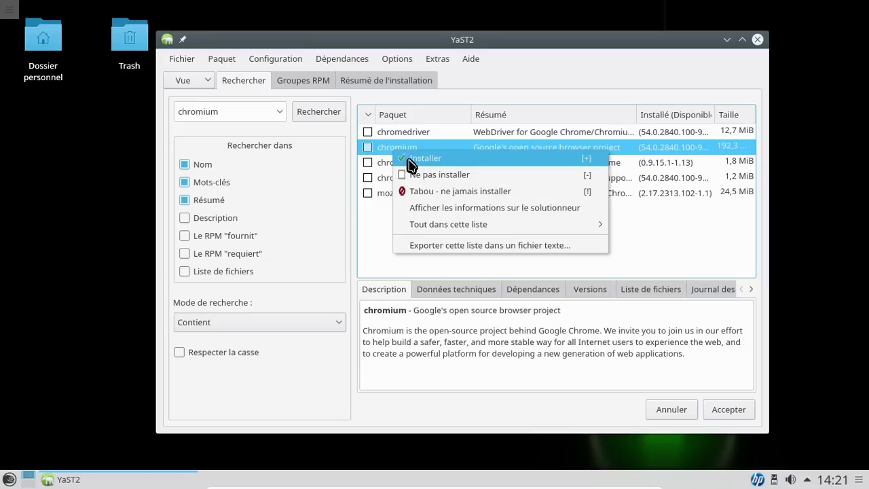
click(414, 164)
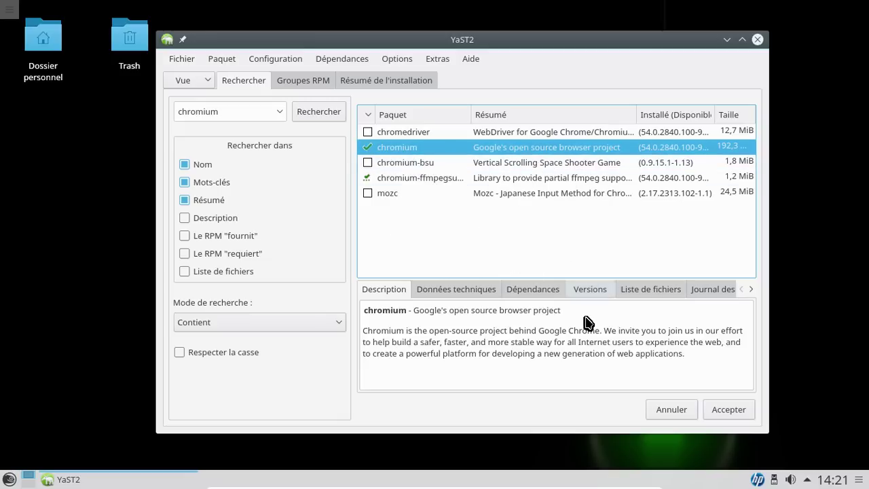
click(722, 410)
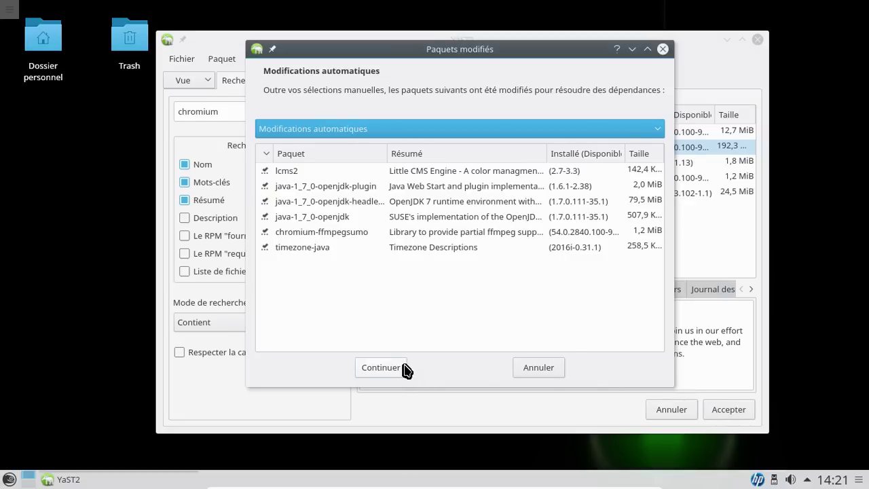
click(381, 368)
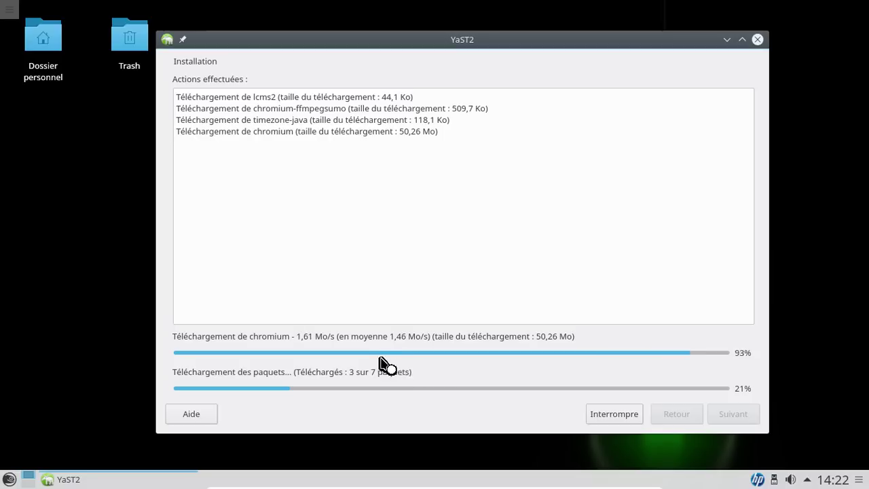
- Search the application launcher for "config" and look through the matching entries
click(10, 480)
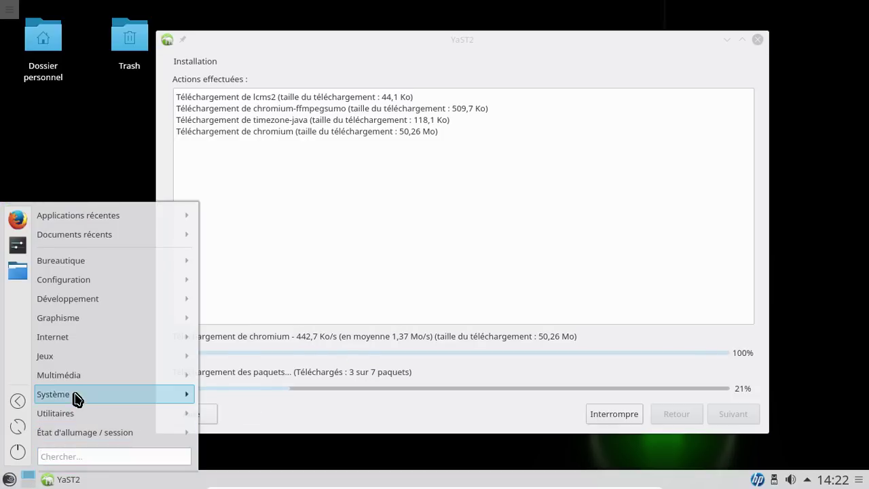
mouse_move(77, 400)
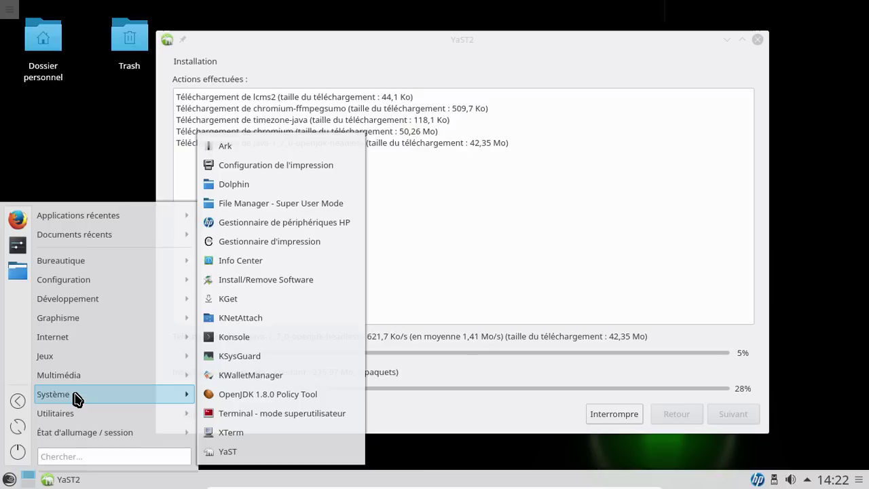
click(79, 455)
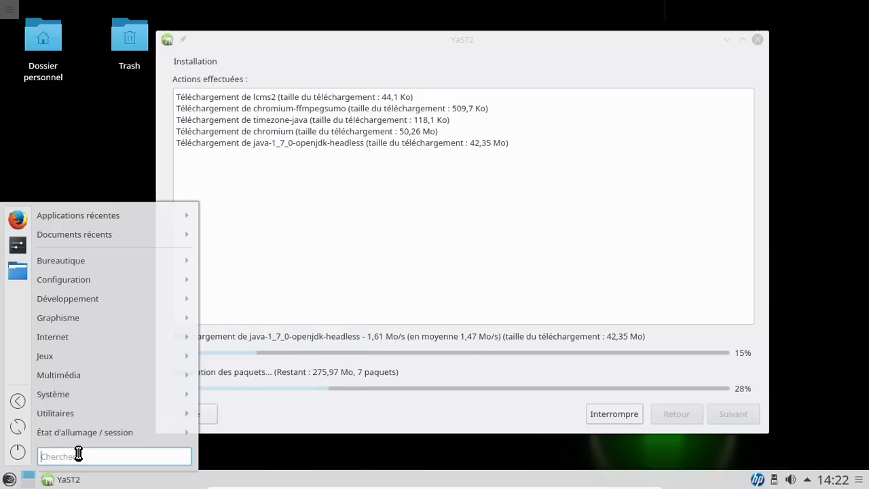
text(config)
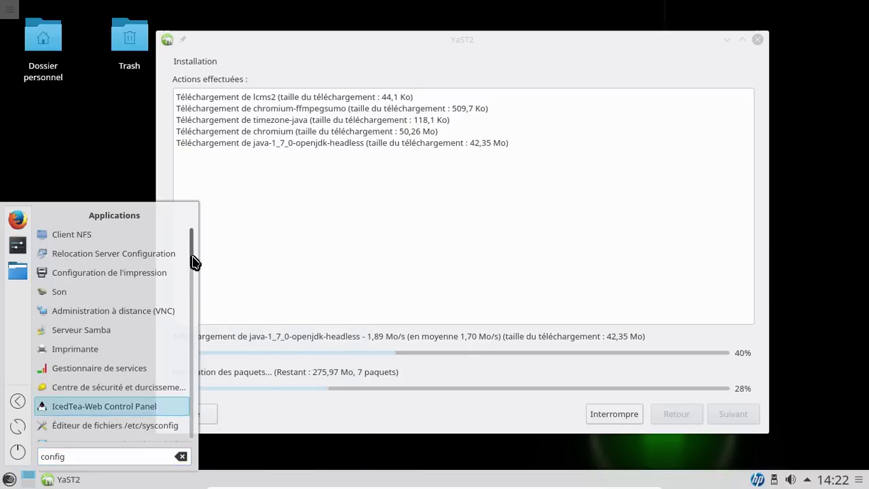
scroll(183, 435, down, 10)
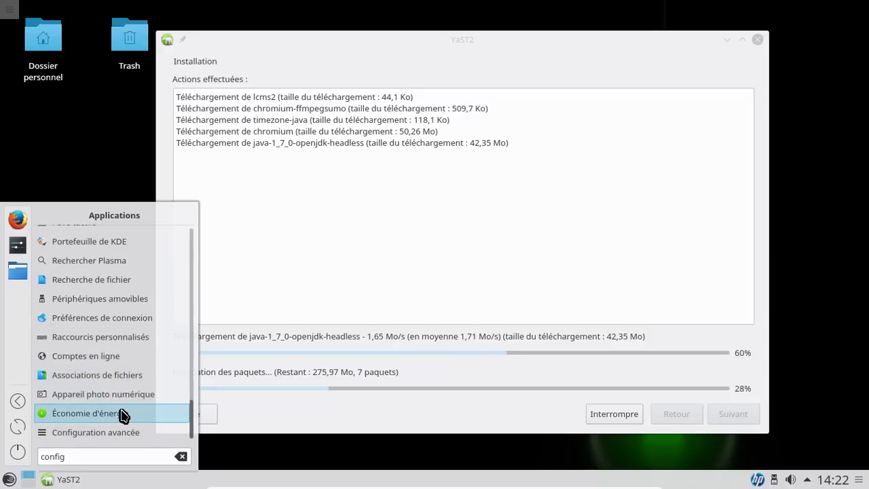
scroll(118, 391, up, 2)
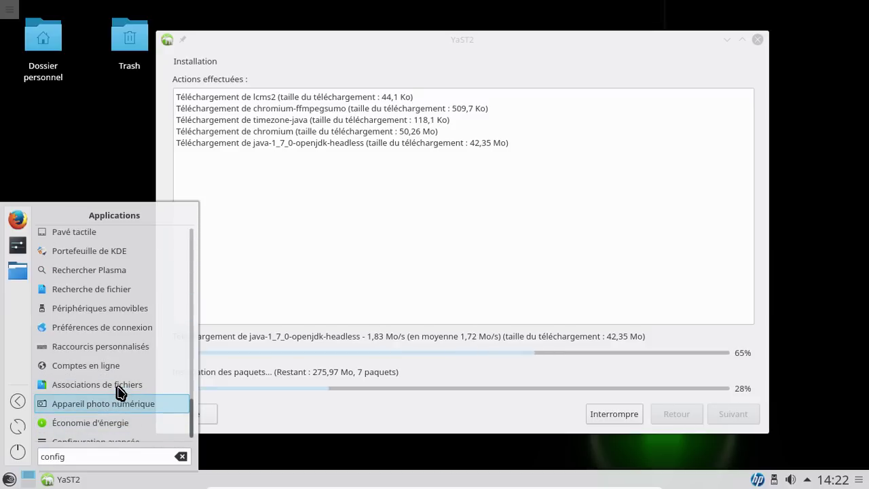
scroll(118, 391, up, 1)
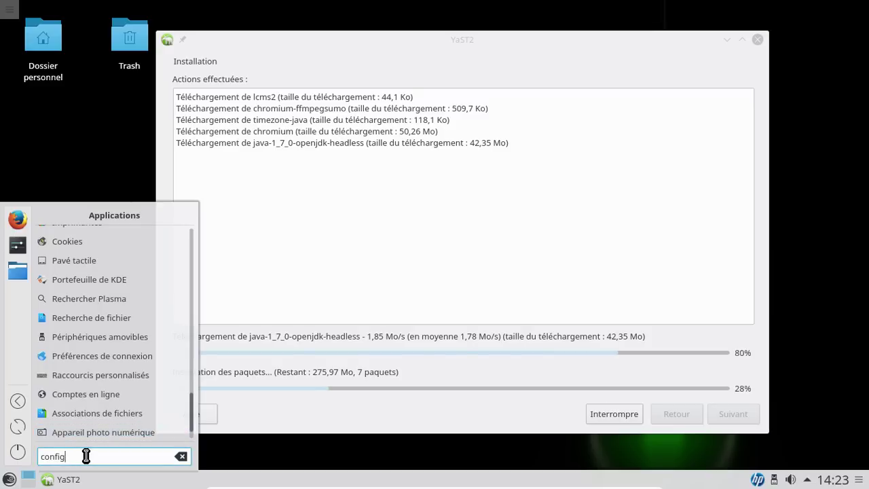
- Extend the launcher search to "configuration" and launch Configuration du système from the matches
text(uration)
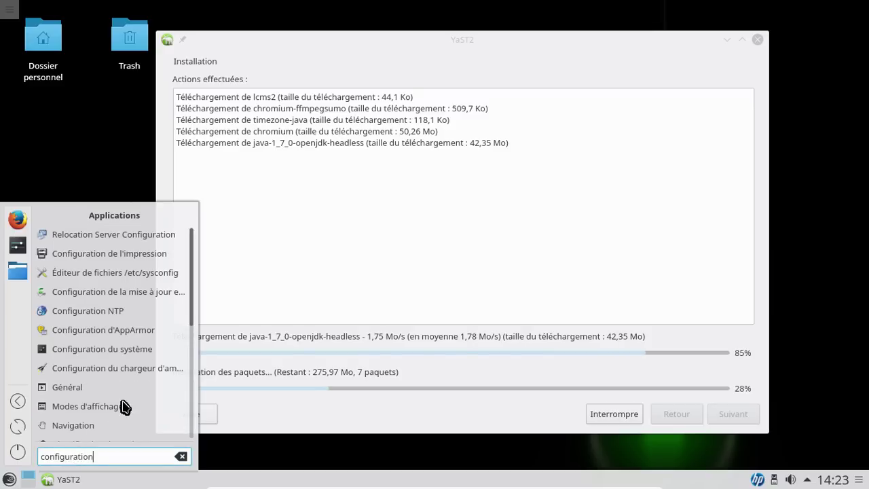
drag(192, 275, 185, 406)
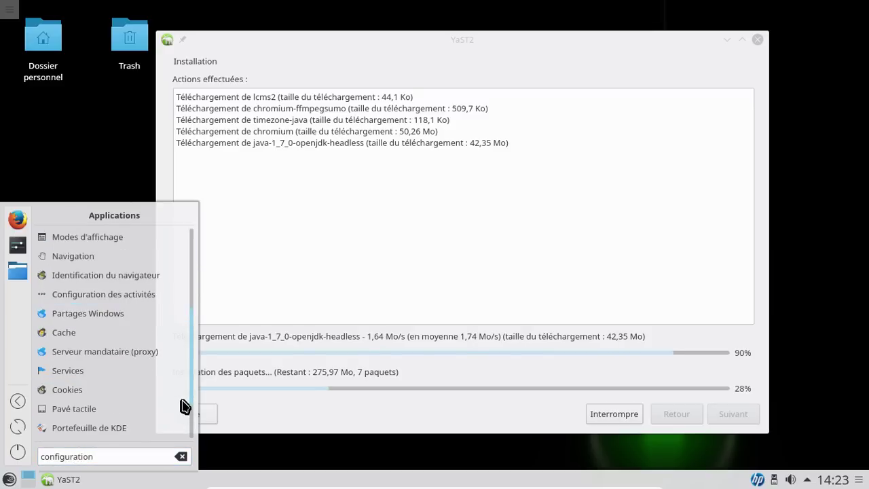
scroll(182, 406, down, 2)
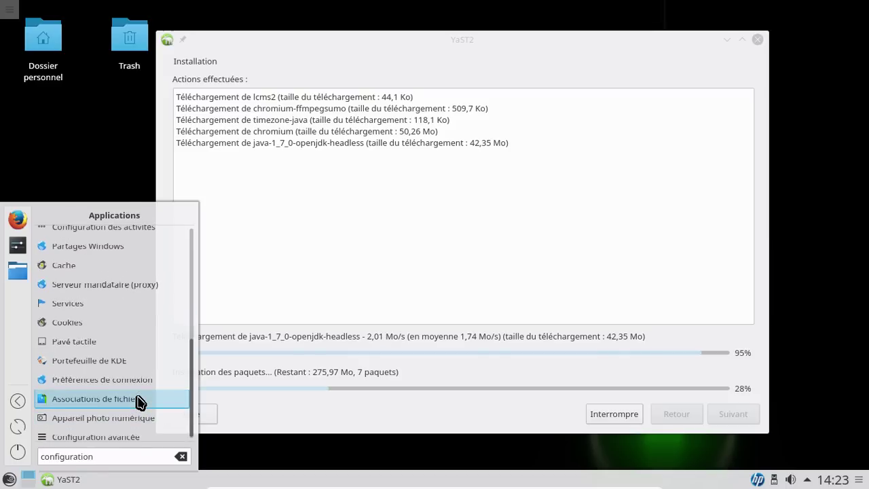
scroll(141, 402, up, 2)
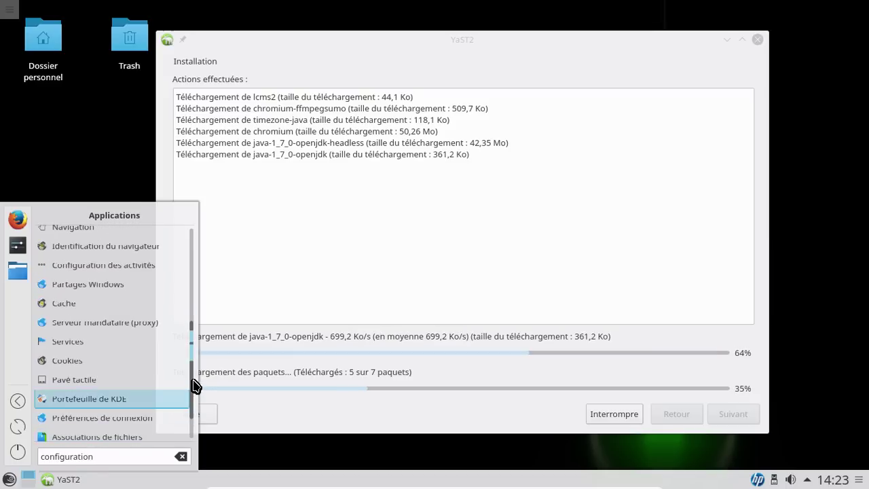
drag(194, 388, 197, 263)
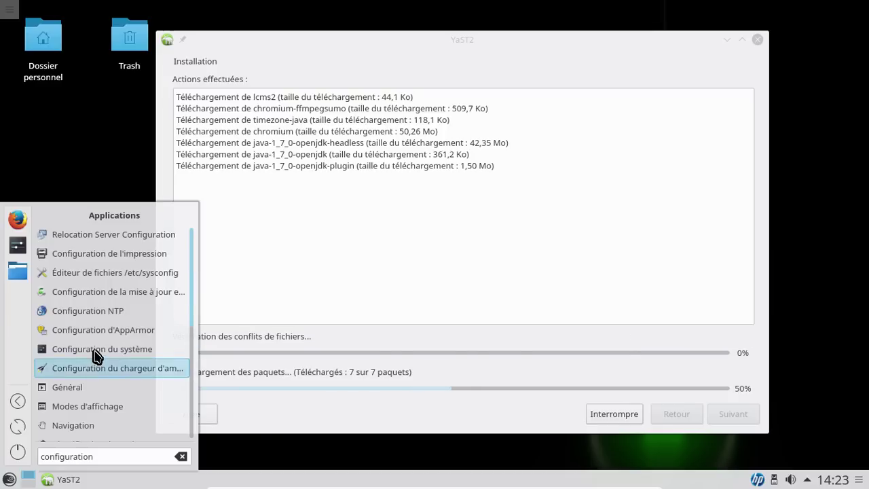
drag(93, 358, 95, 354)
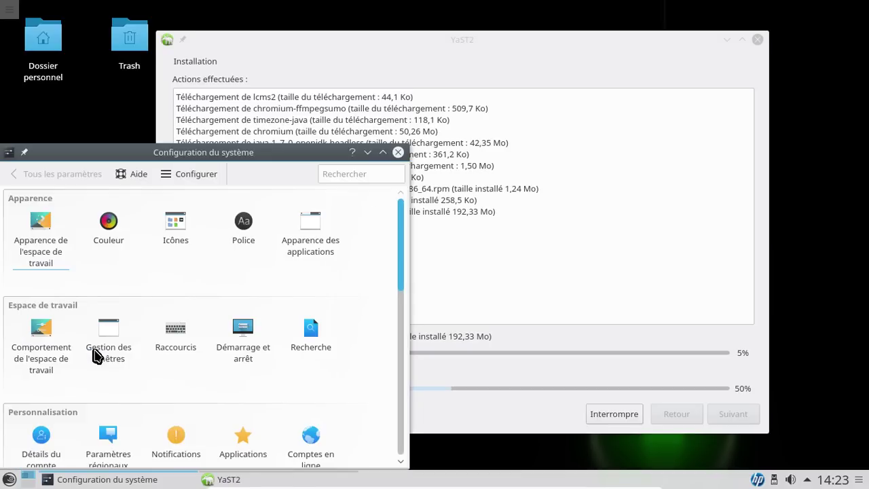
- View the workspace appearance themes, return to all settings, and apply the Oxygen icon theme
click(58, 231)
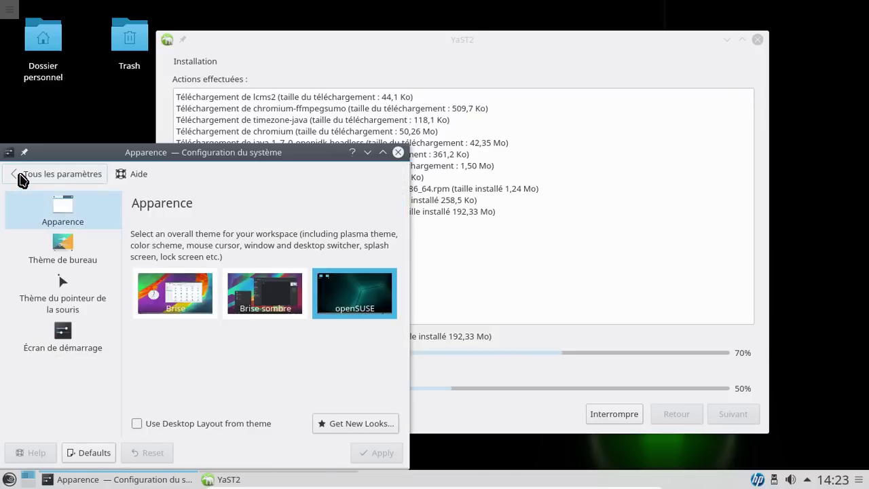
click(15, 174)
click(174, 220)
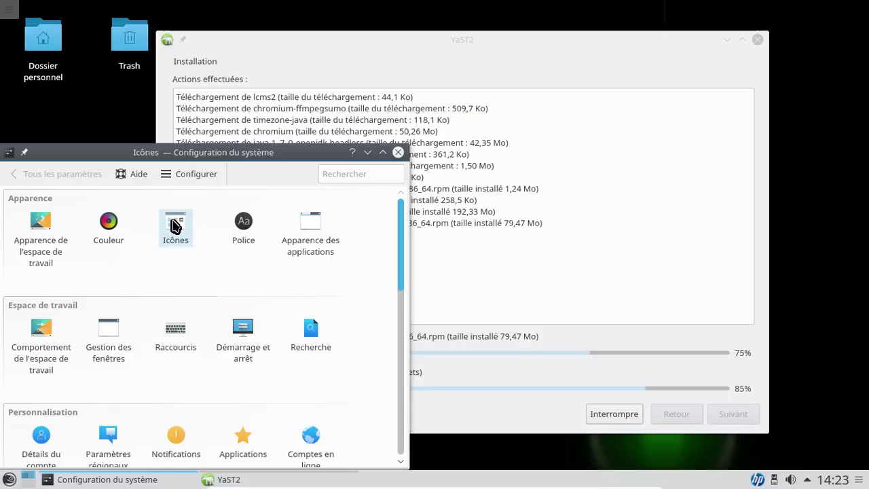
click(174, 226)
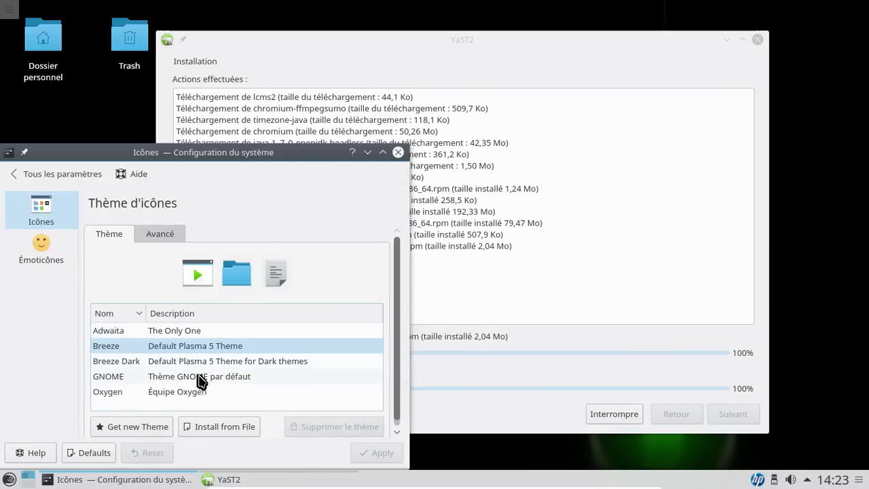
click(184, 391)
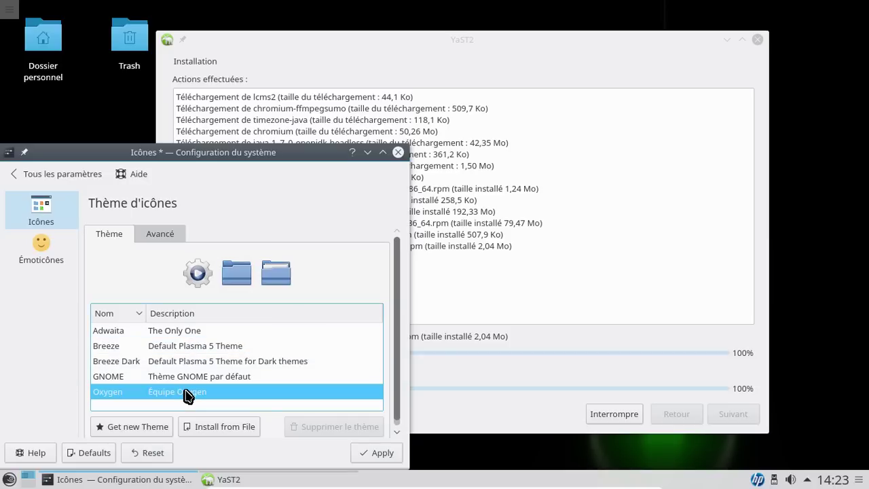
click(366, 458)
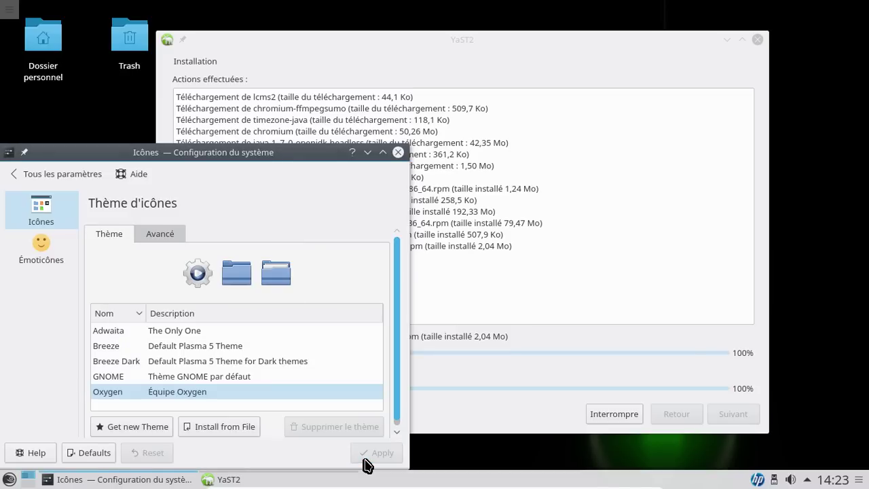
- Check the advanced icon settings, return to the theme list, and close the system settings window
click(172, 238)
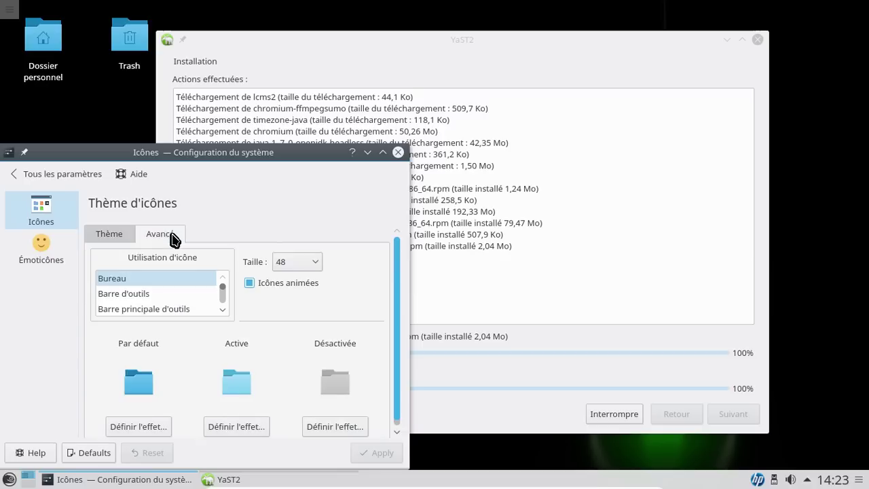
click(120, 238)
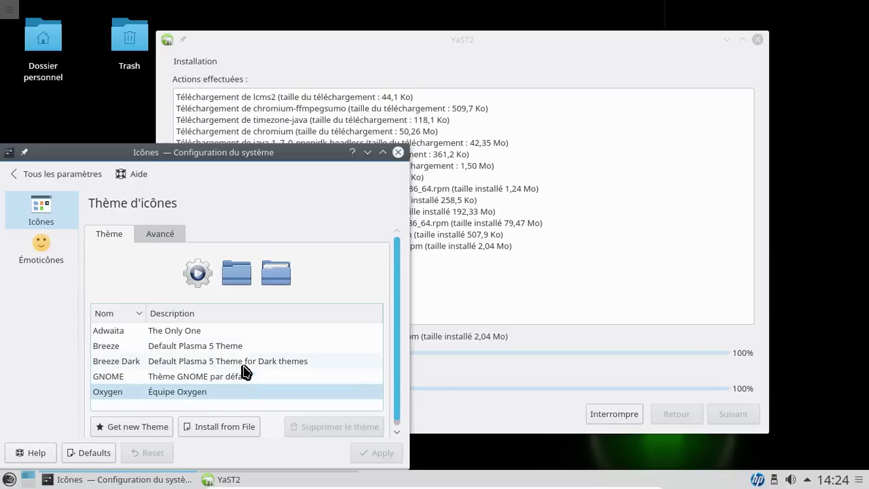
click(397, 152)
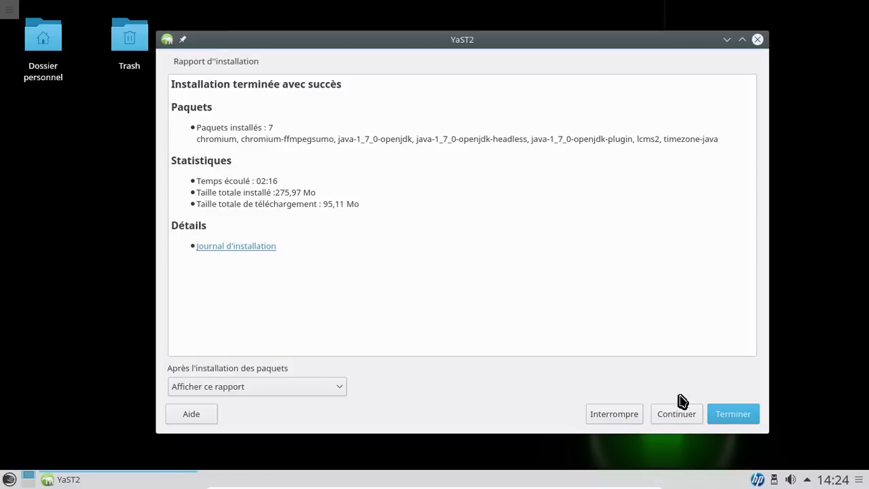
- Finish the YaST2 package installation from its report and log out of the desktop session
click(733, 416)
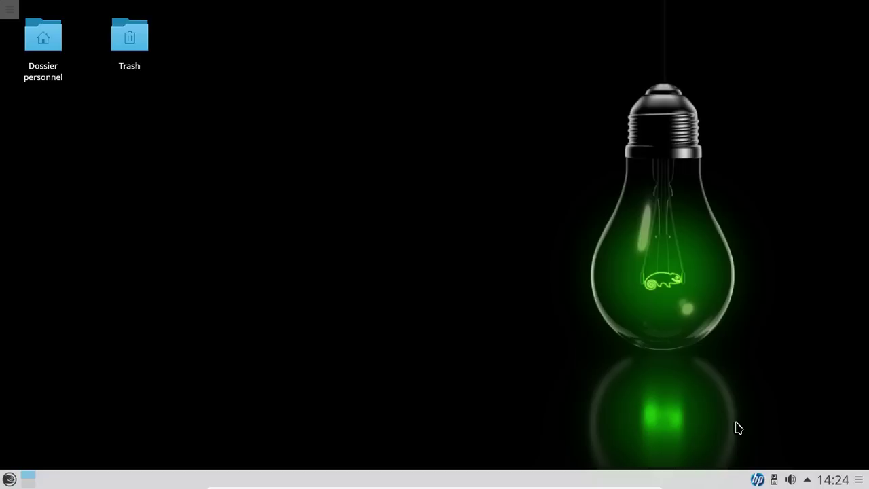
click(9, 480)
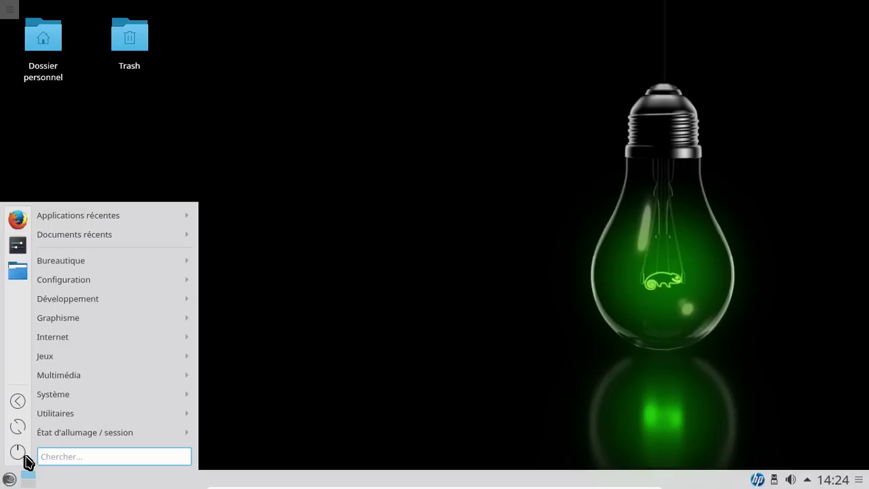
click(19, 403)
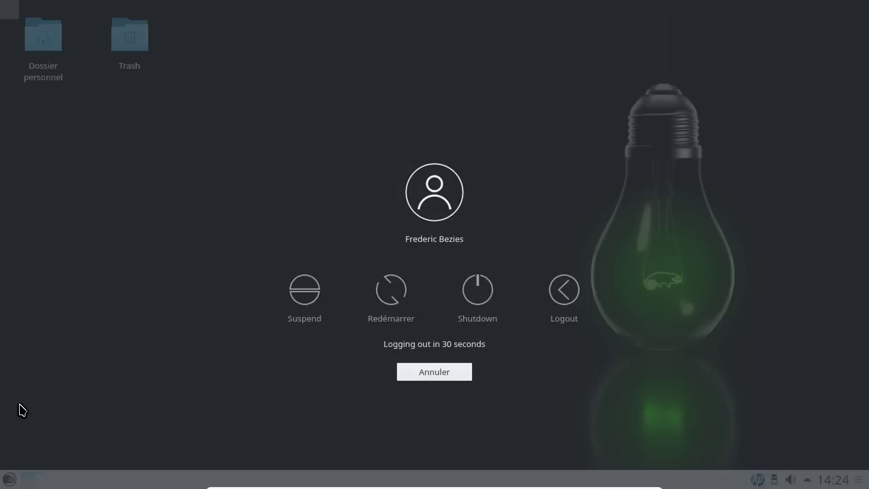
click(556, 288)
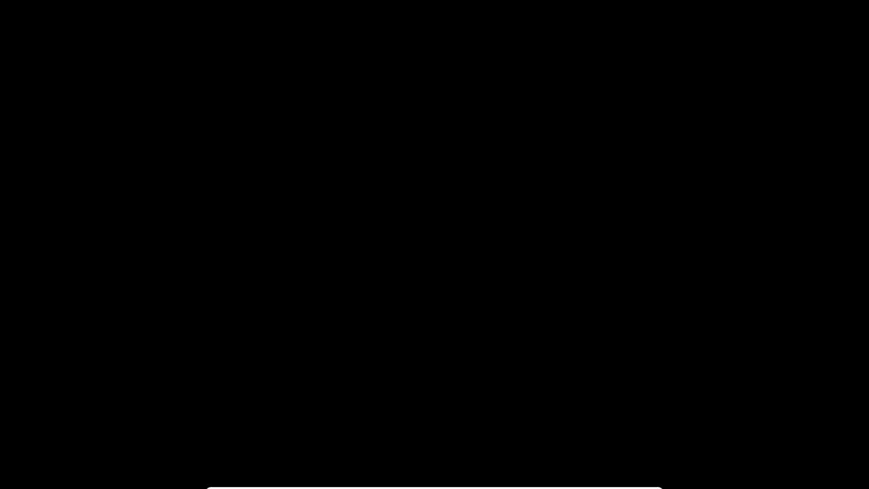
- Log back in to the Plasma 5 session with the account password
text(****)
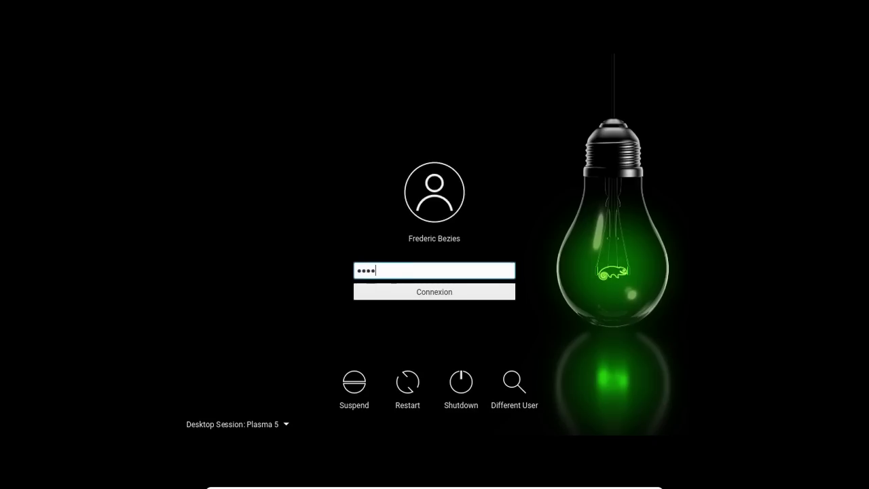
text(****)
key(Return)
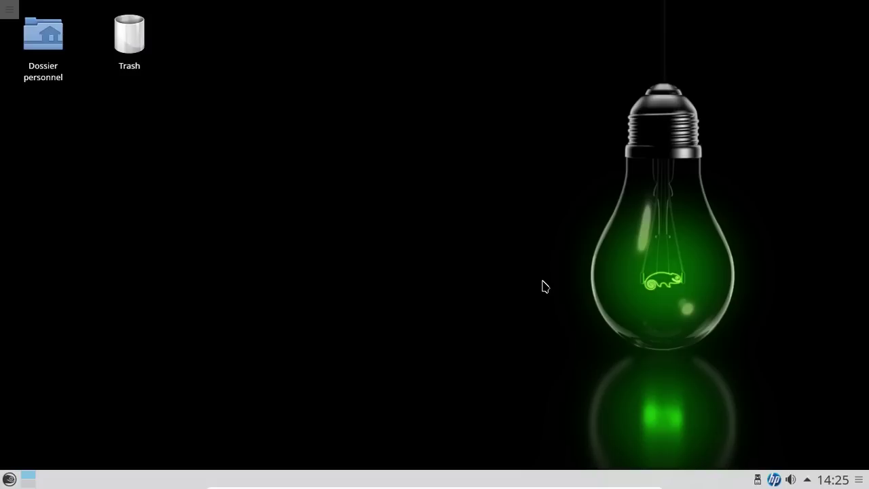
- Launch the Chromium web browser from the Internet applications
click(9, 479)
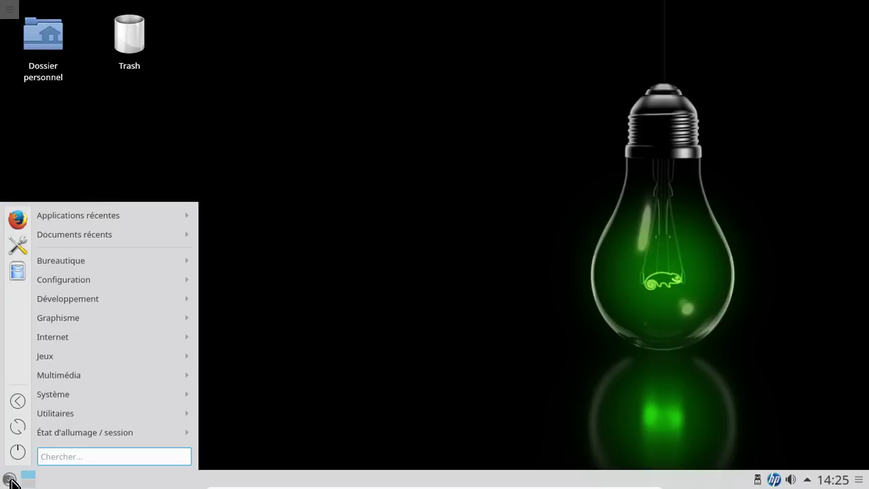
mouse_move(112, 285)
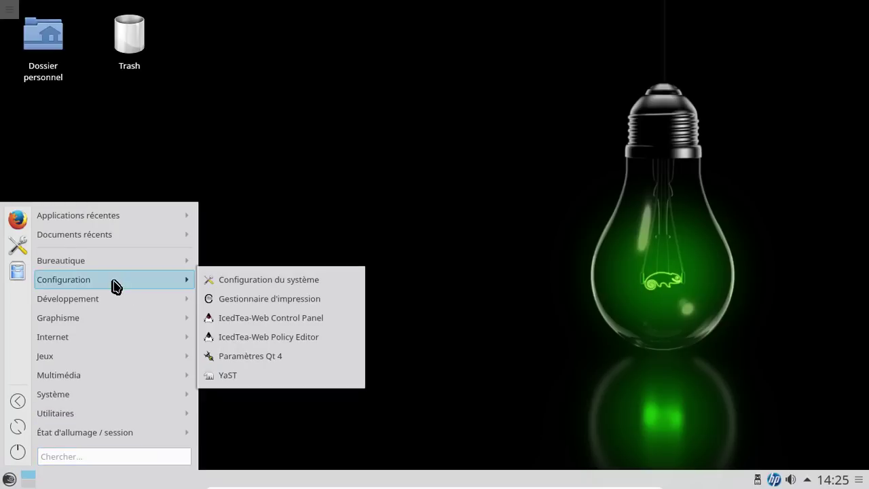
mouse_move(95, 336)
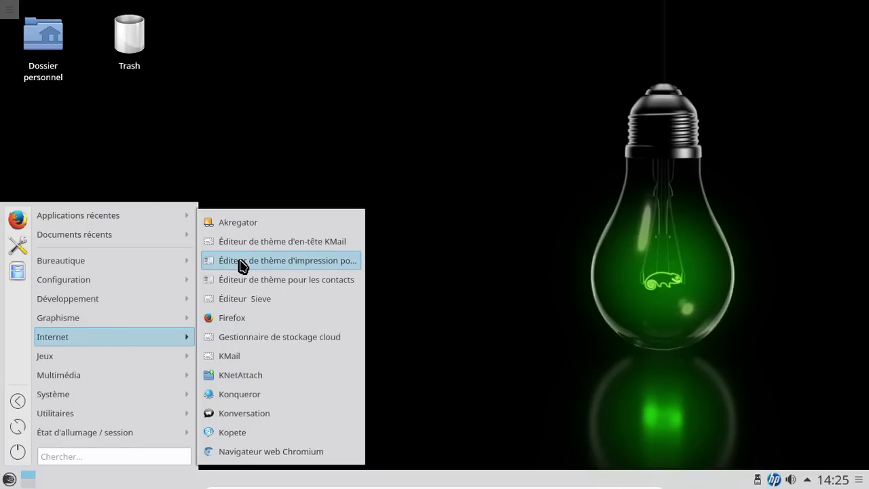
click(256, 452)
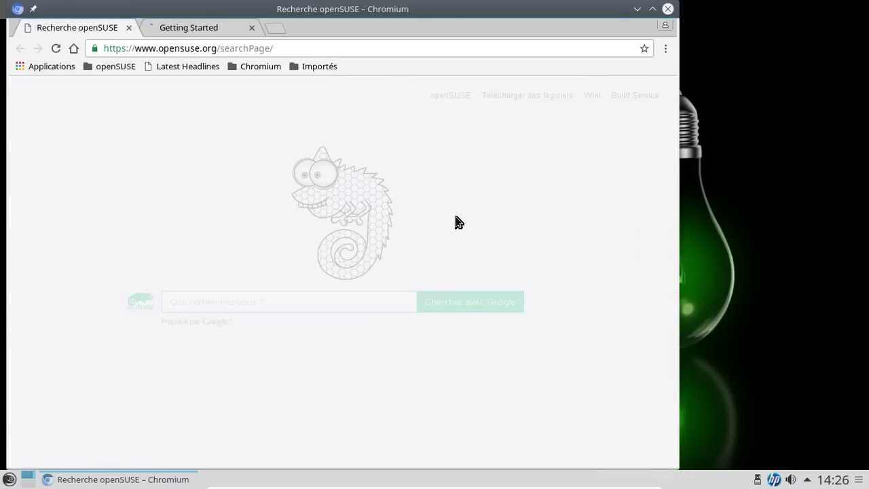
- View the Getting Started page and check the version information on Chromium's About page
click(215, 31)
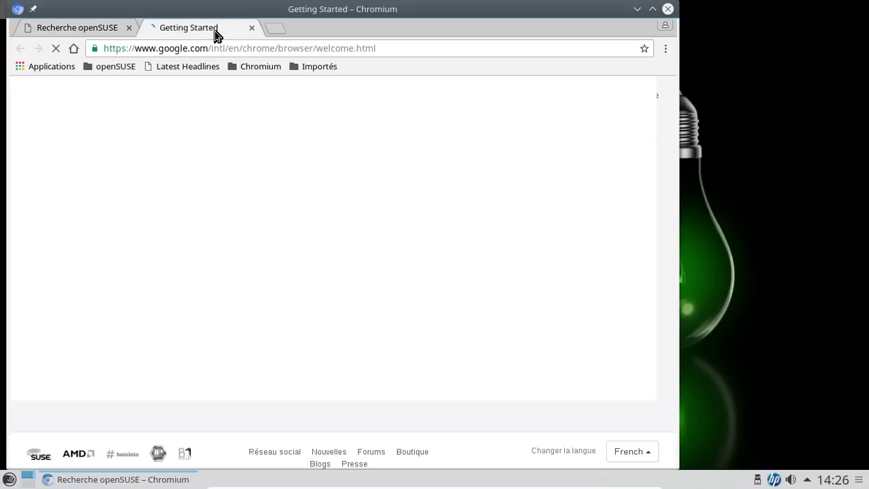
click(665, 49)
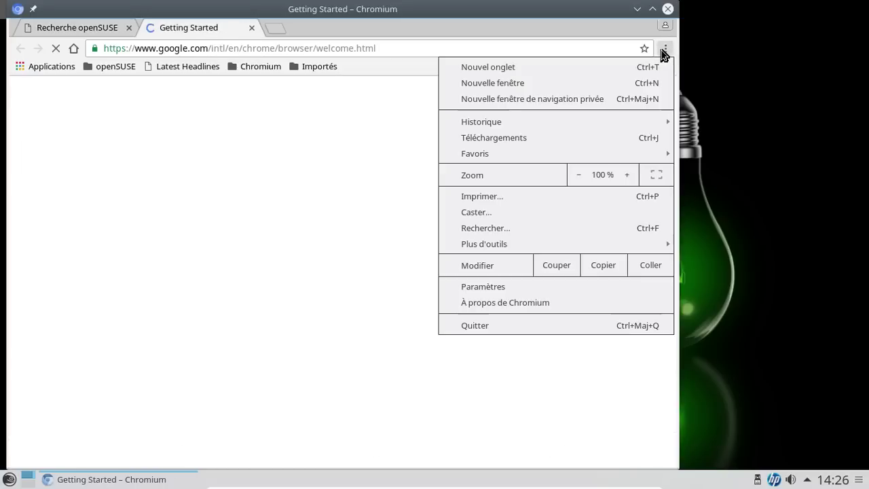
click(508, 301)
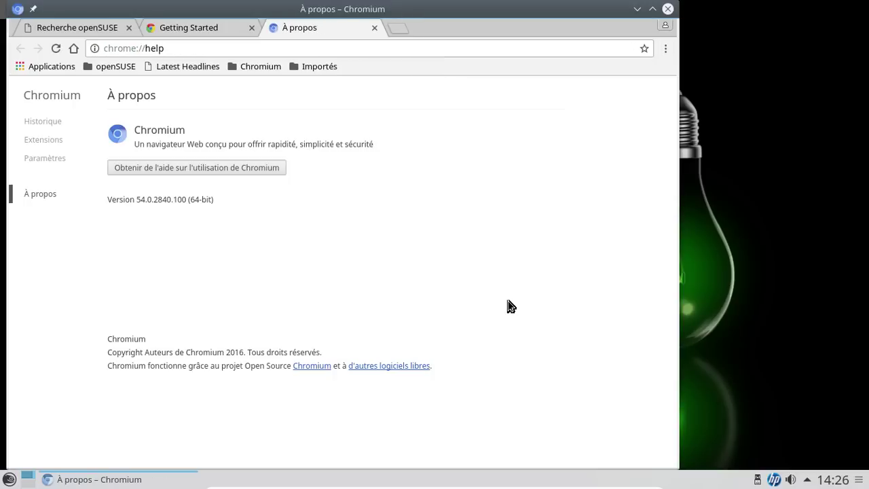
- Close the About and Getting Started pages, quit Chromium, and decline the creation of the KDE wallet it requests
middle_click(272, 32)
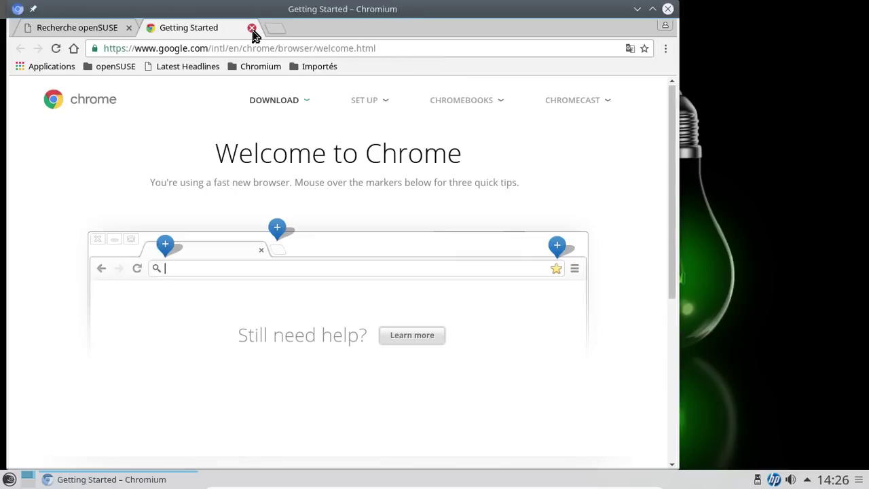
click(252, 31)
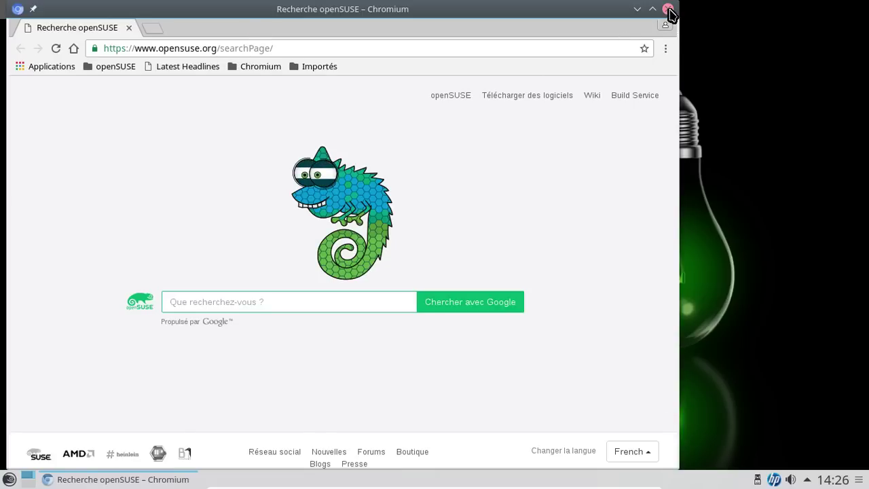
click(668, 10)
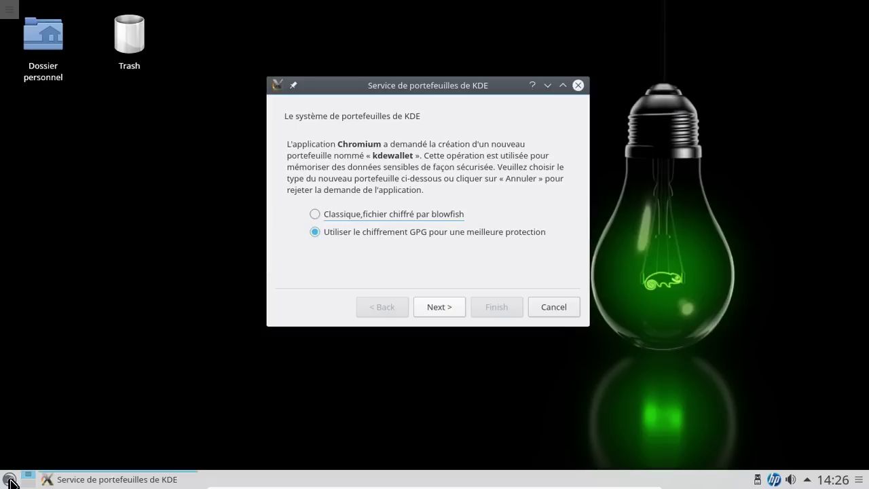
click(557, 307)
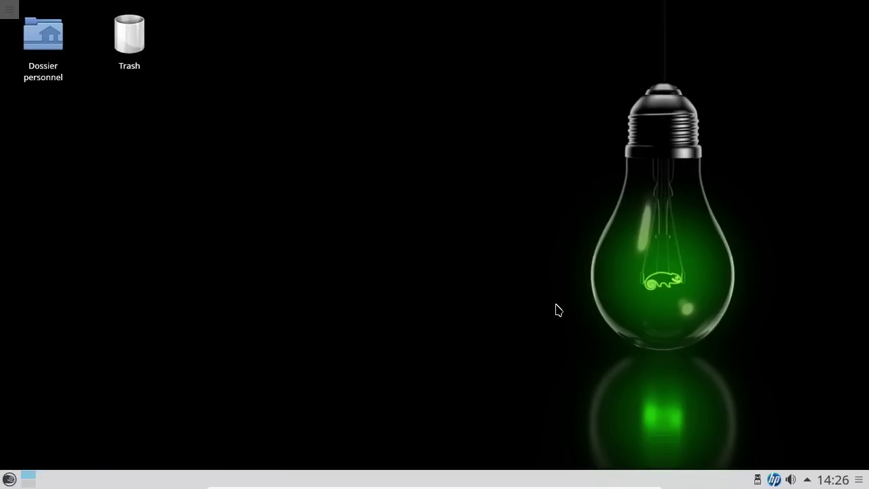
- Shut down the computer from the Plasma desktop session
click(8, 481)
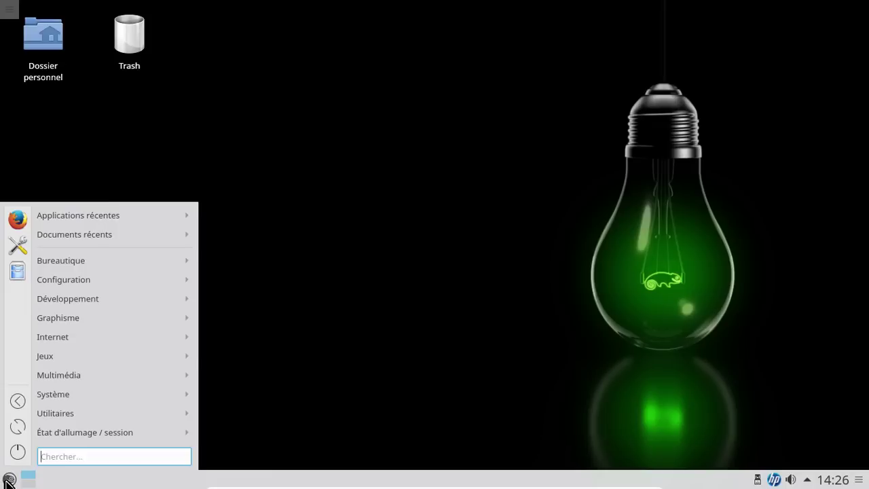
click(16, 454)
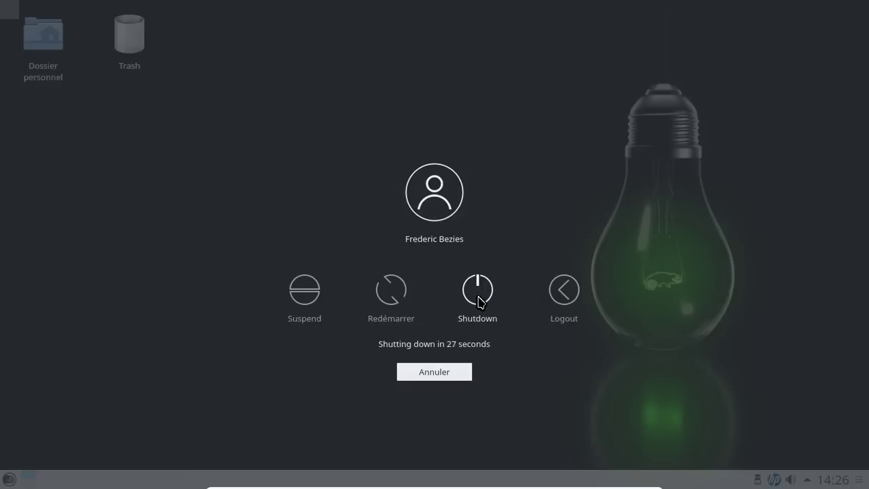
click(478, 297)
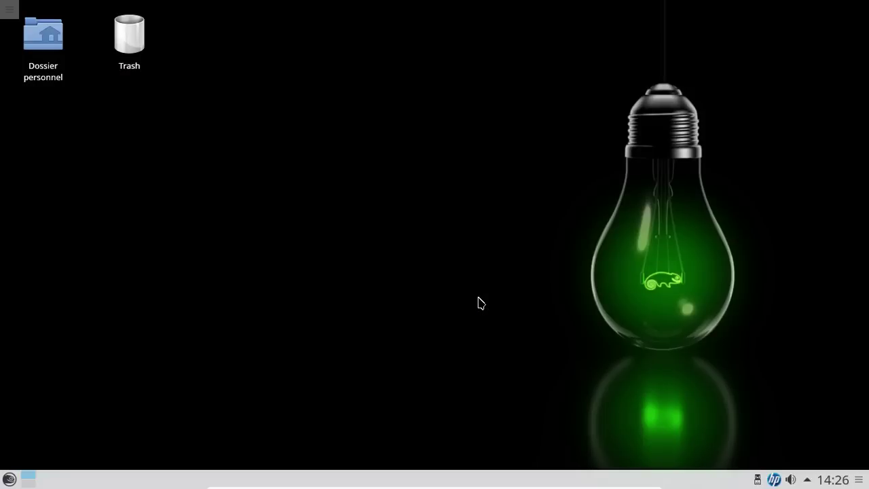